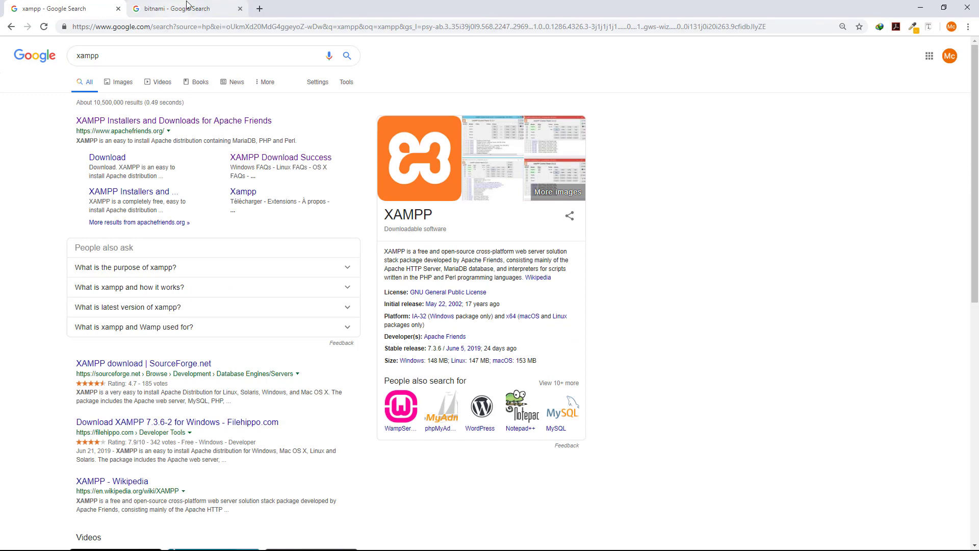
Compare the Google search results for xampp and bitnami in their two browser tabs
click(174, 9)
click(79, 13)
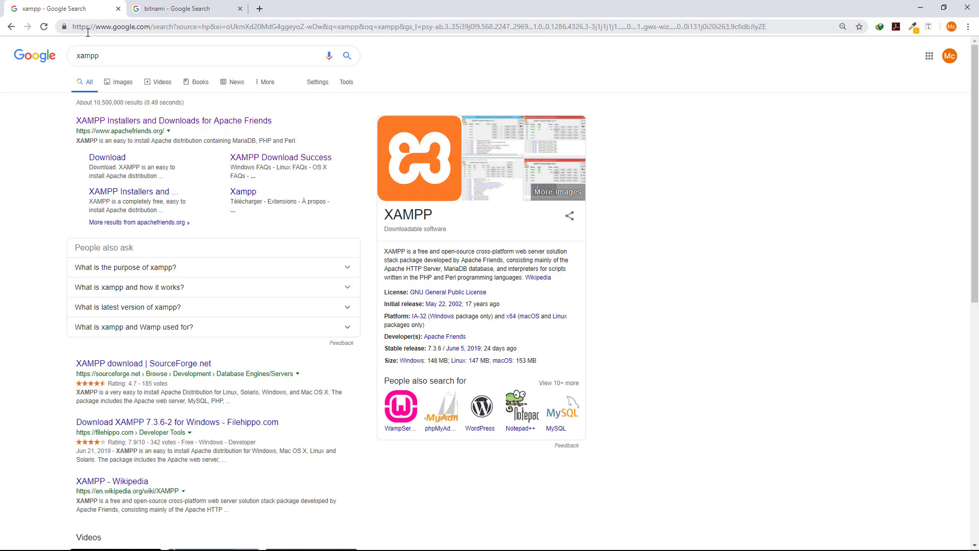
click(173, 8)
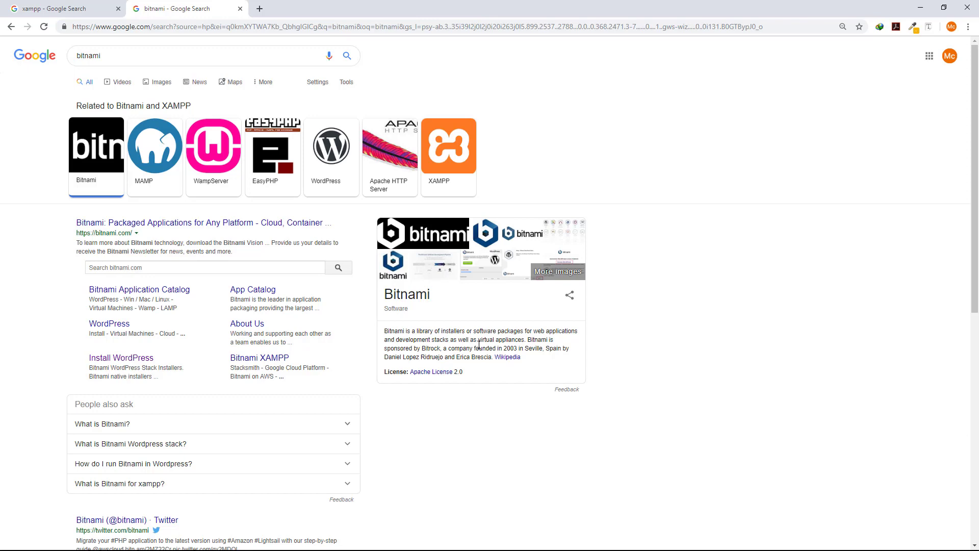
click(91, 7)
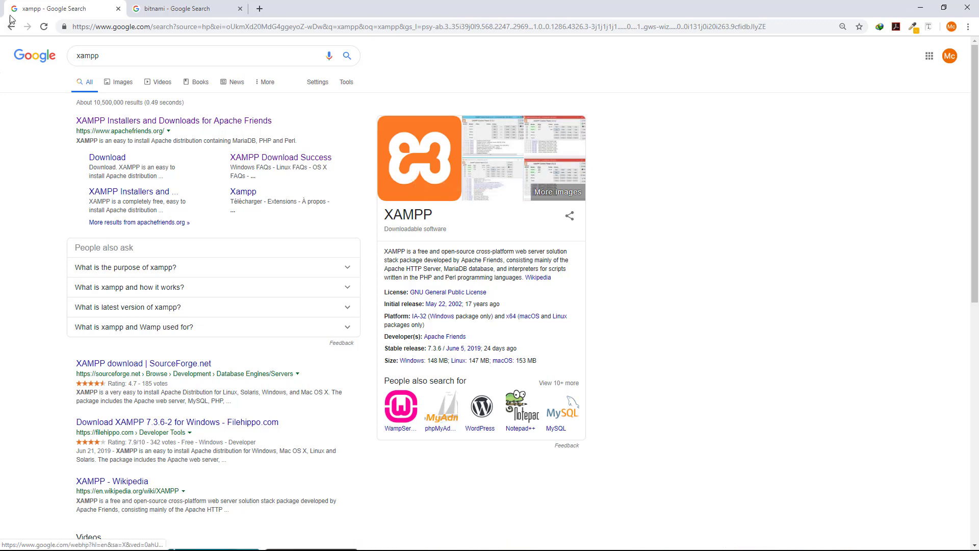
click(113, 61)
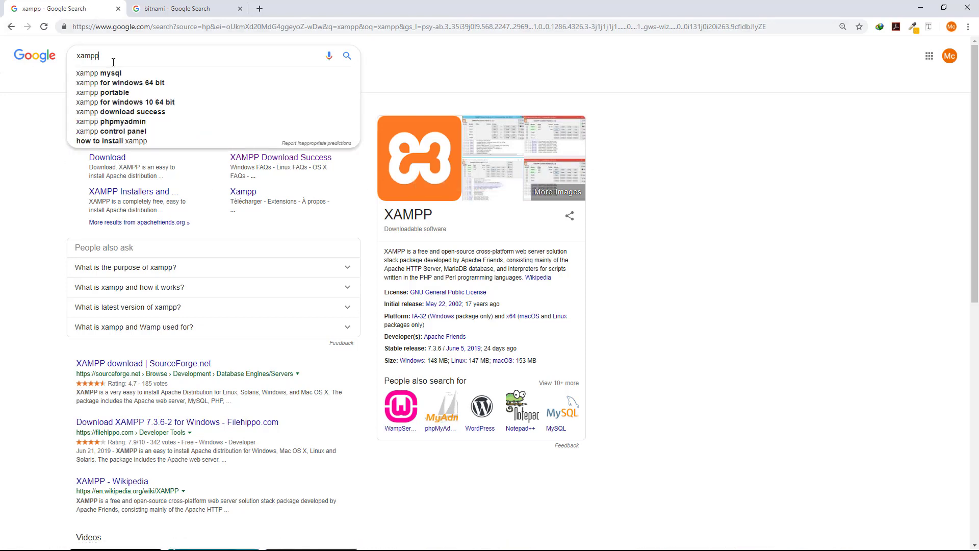
click(1, 158)
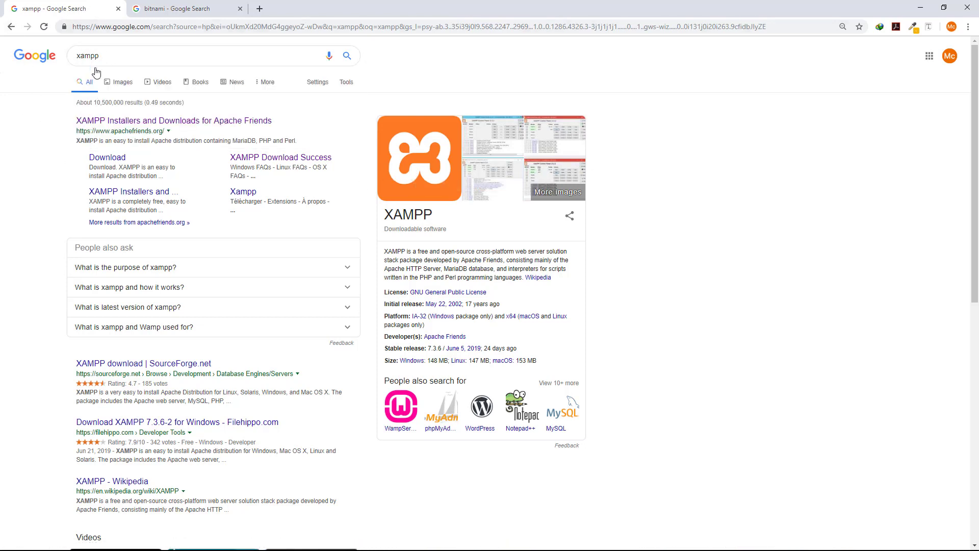
Open the Apache Friends XAMPP download page in a new tab and review the installers offered for Windows, Linux and OS X
right_click(107, 160)
click(132, 169)
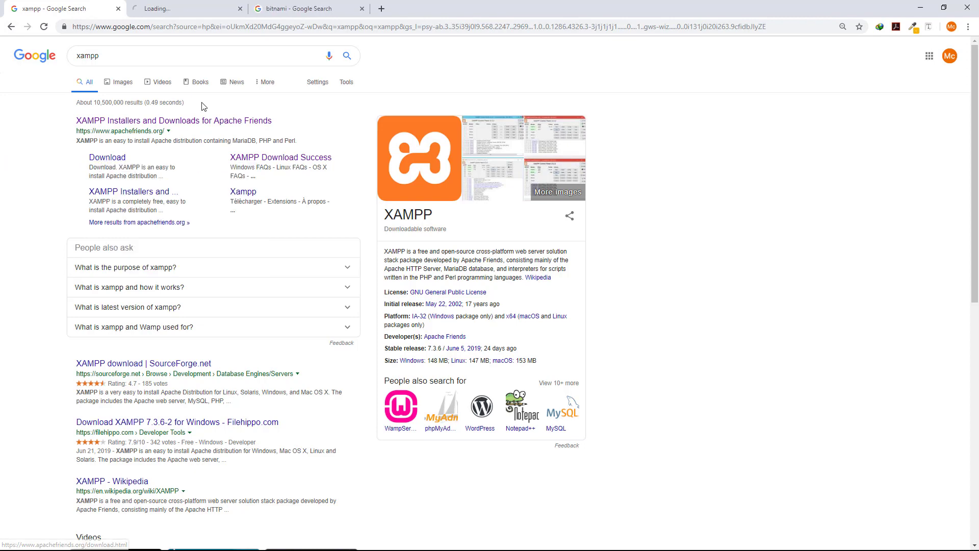
click(191, 4)
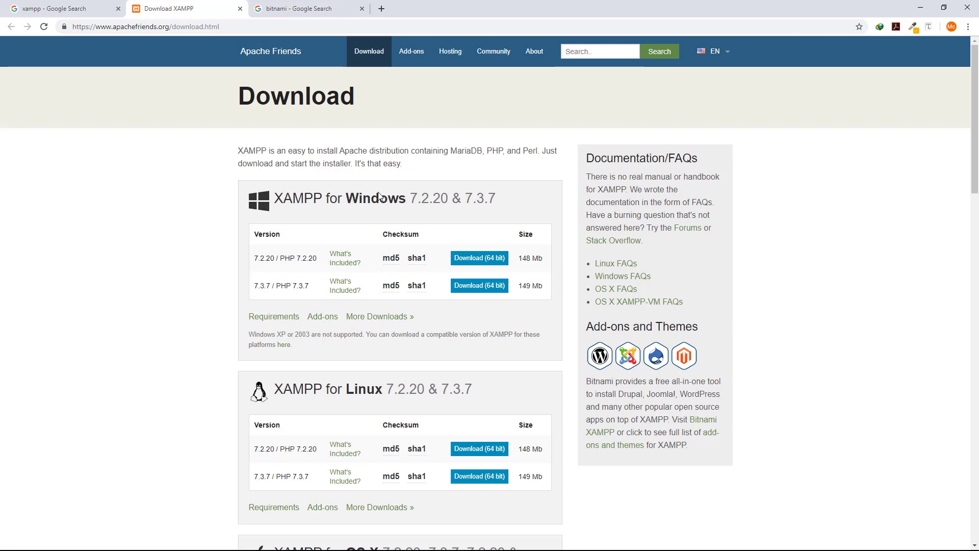
drag(347, 199, 500, 198)
scroll(356, 395, down, 3)
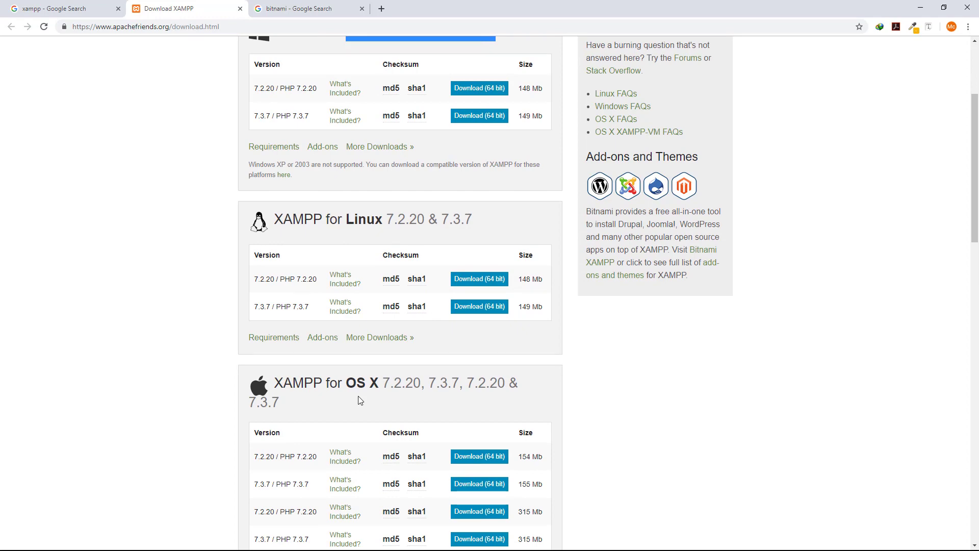
scroll(360, 400, up, 3)
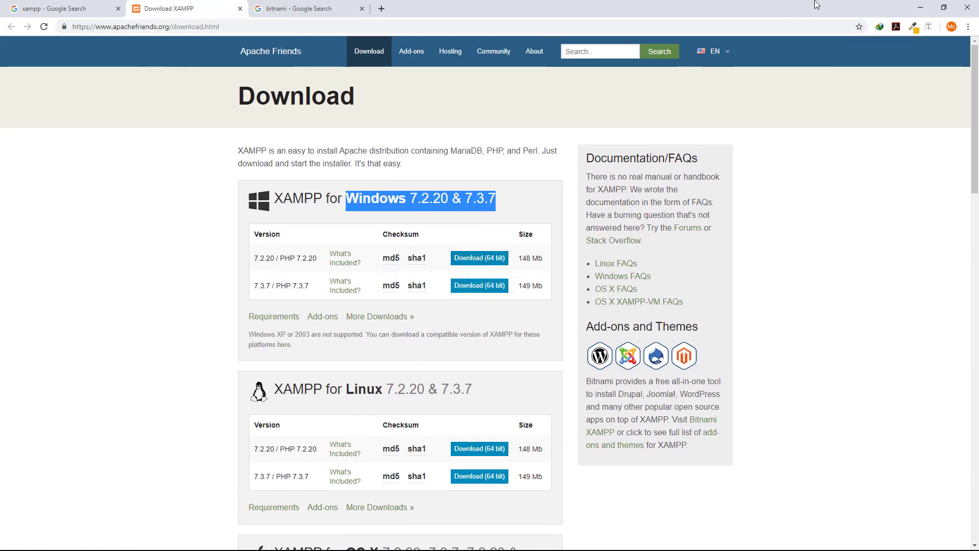
Switch to File Explorer, open the Programs folder in Downloads and widen the Name column to show the full installer names
click(920, 7)
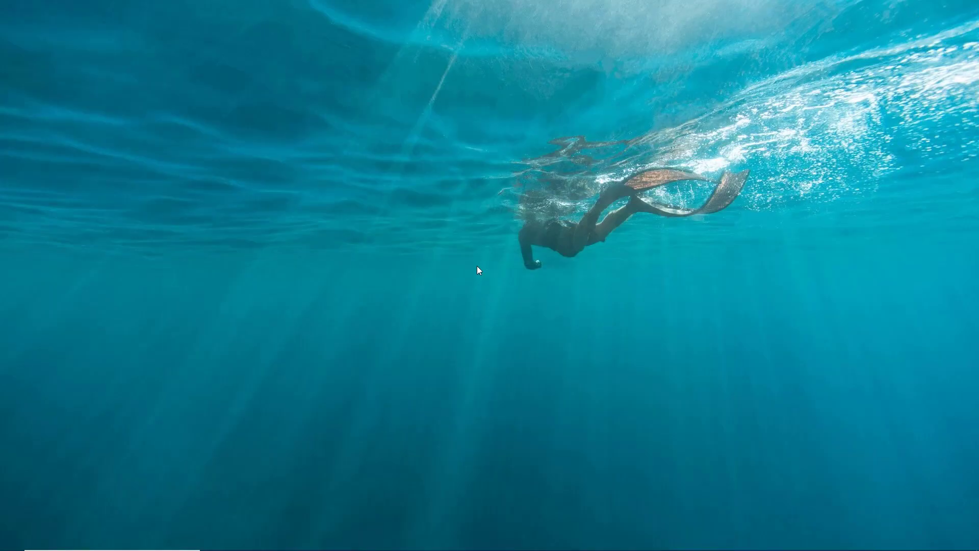
key(super+e)
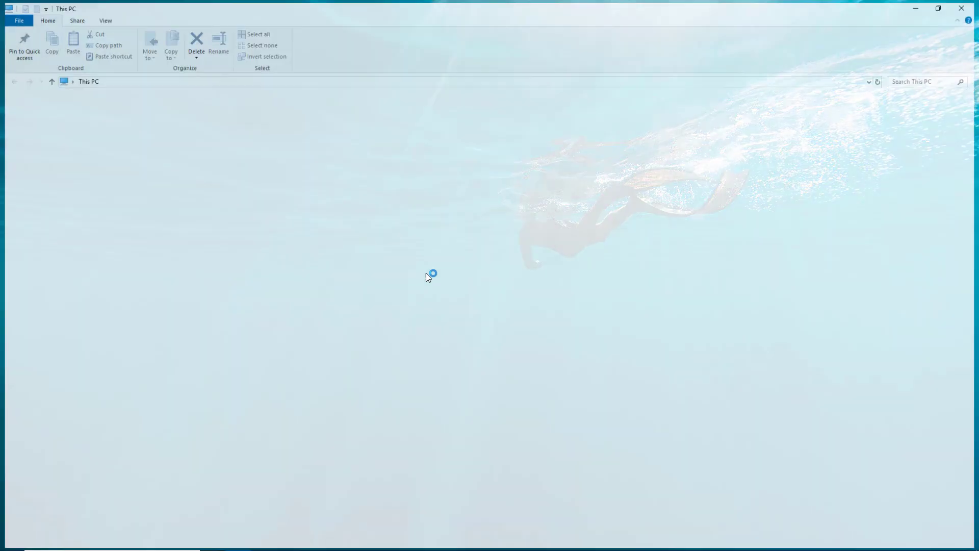
click(69, 129)
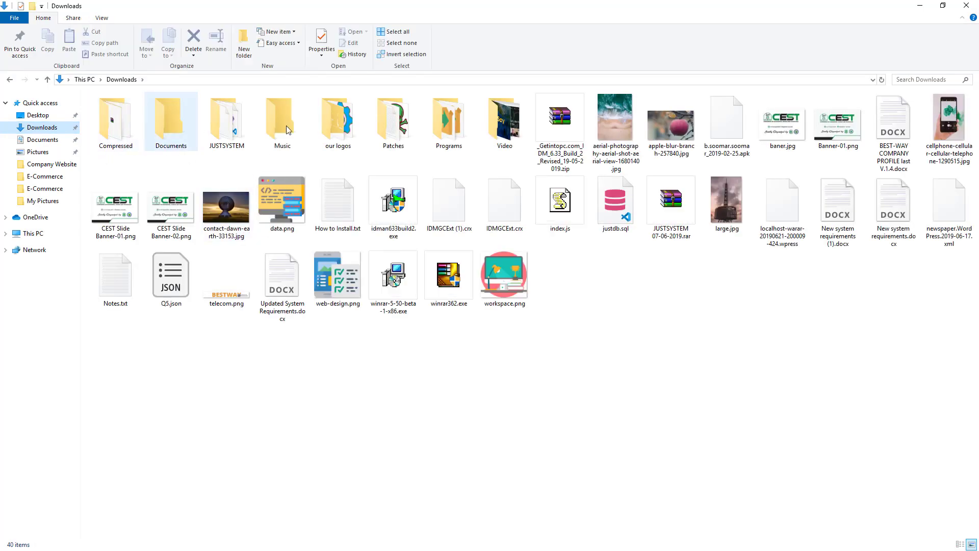
double_click(470, 125)
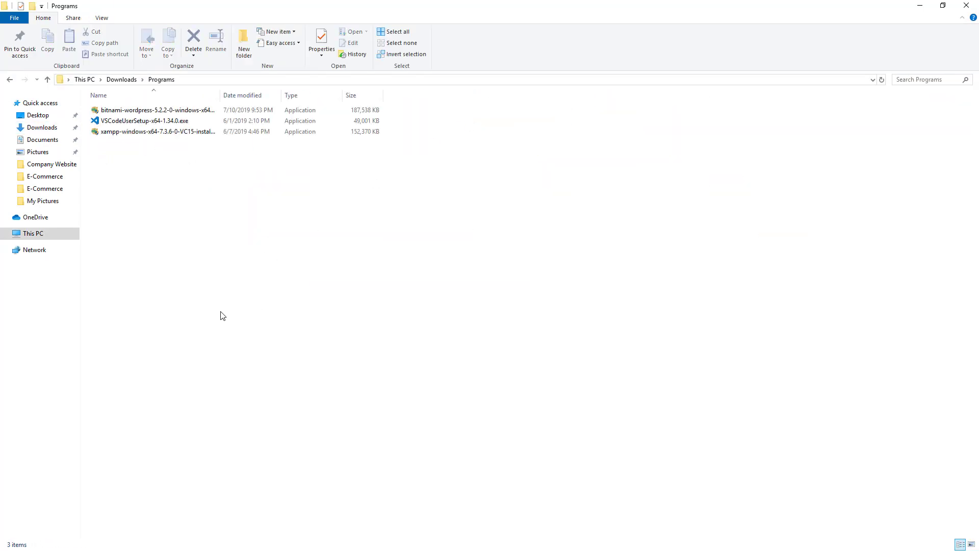
click(134, 113)
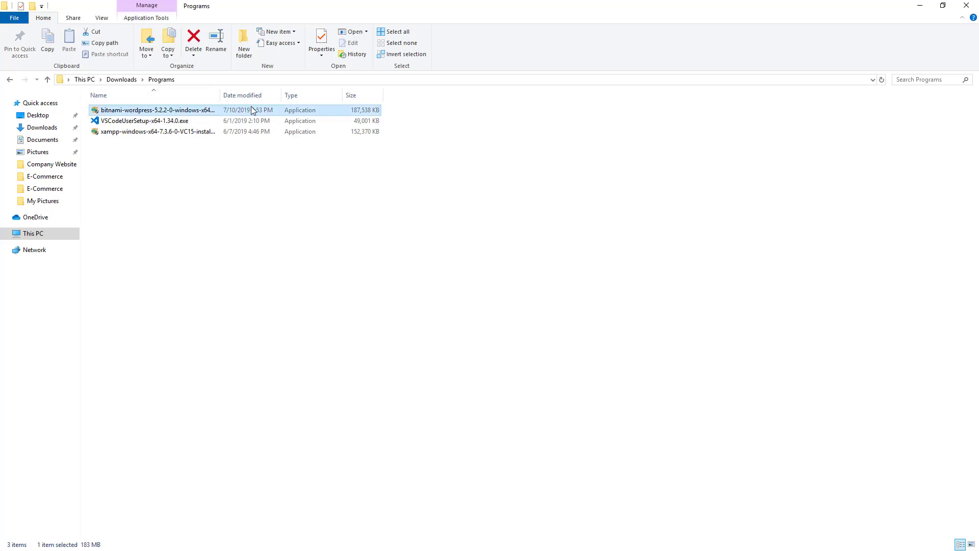
drag(220, 95, 363, 111)
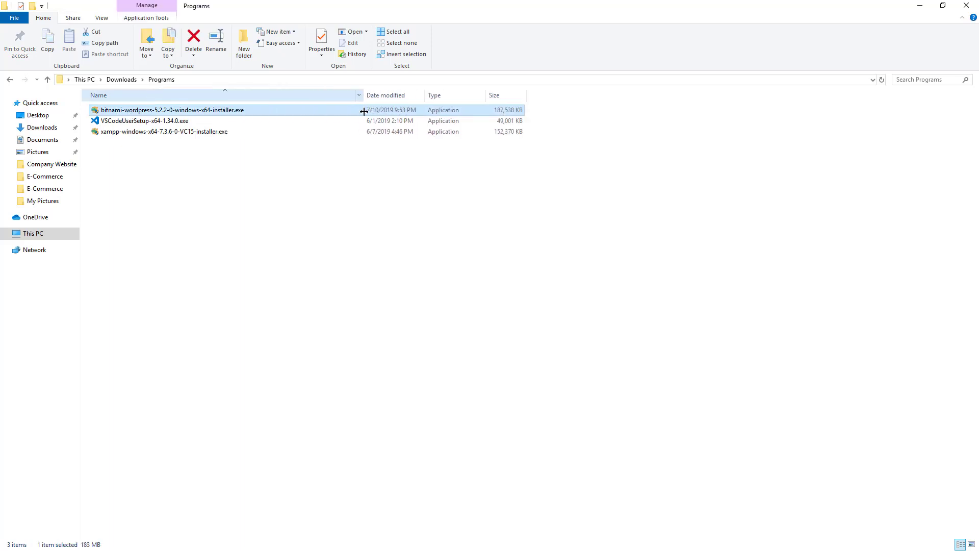
Launch xampp-windows-x64-7.3.6-0-VC15-installer.exe and proceed through the setup wizard with all components selected
click(162, 134)
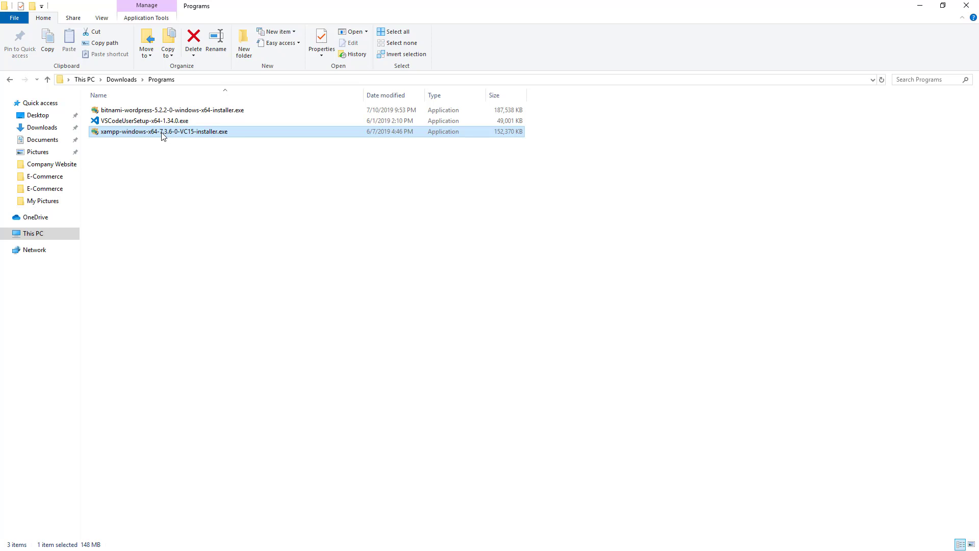
double_click(162, 134)
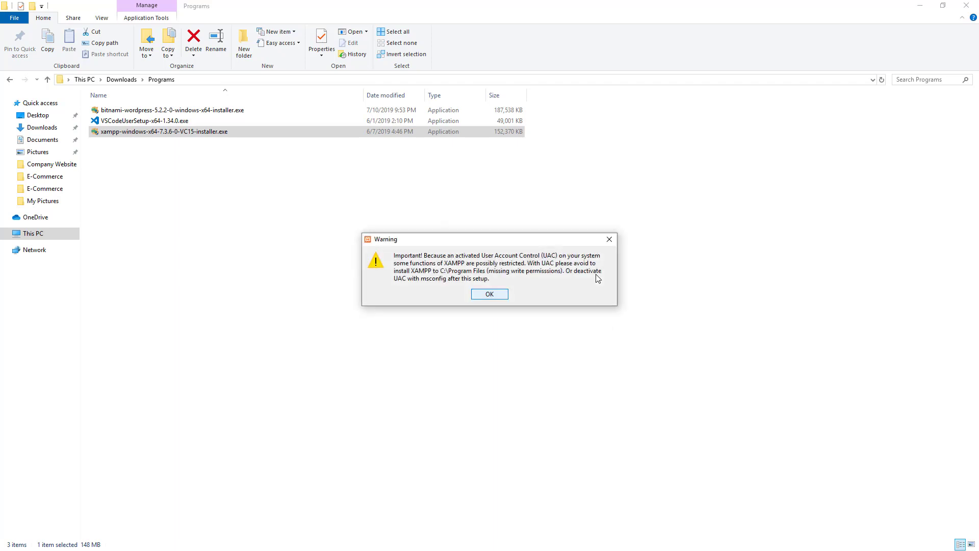
key(Return)
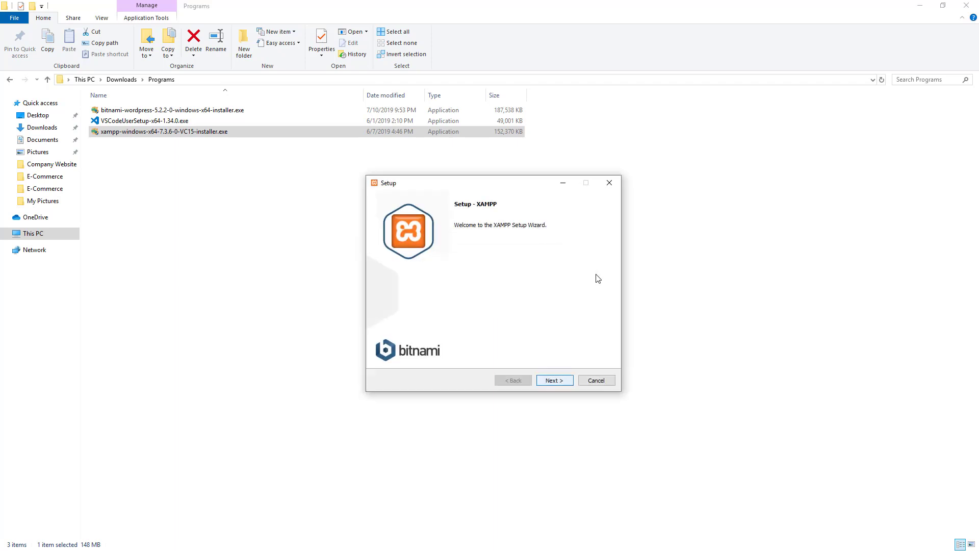
key(Return)
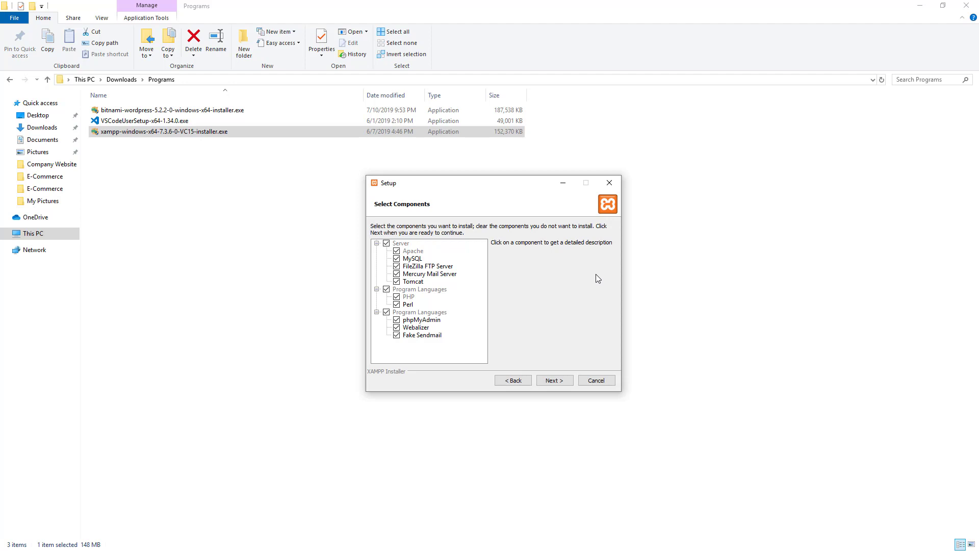
key(Return)
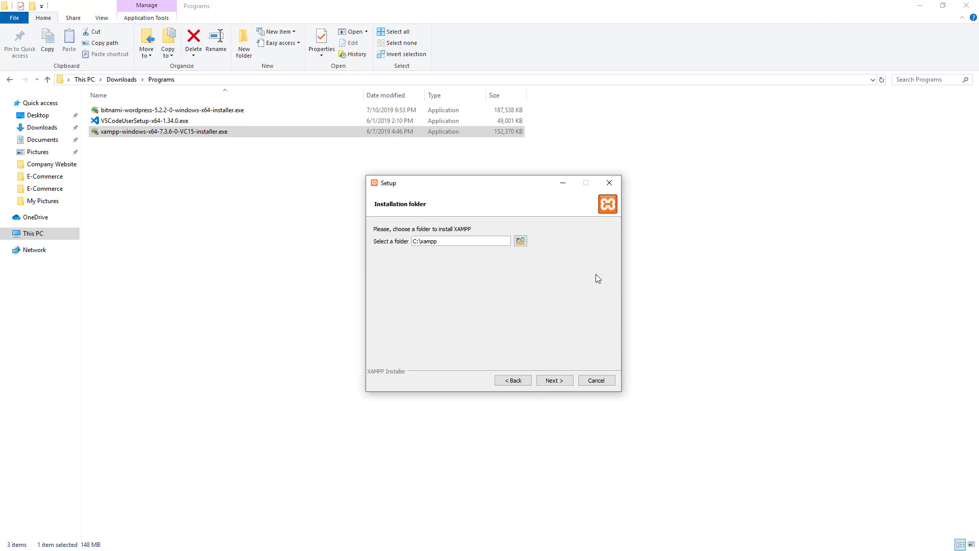
Try to continue the XAMPP setup with C:\xampp as the installation folder
key(ctrl+a)
key(Return)
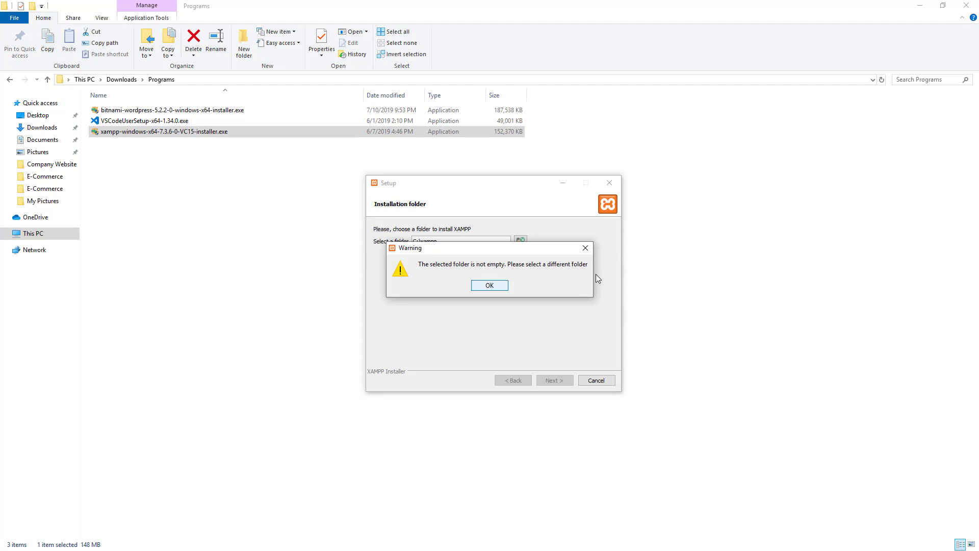
key(Return)
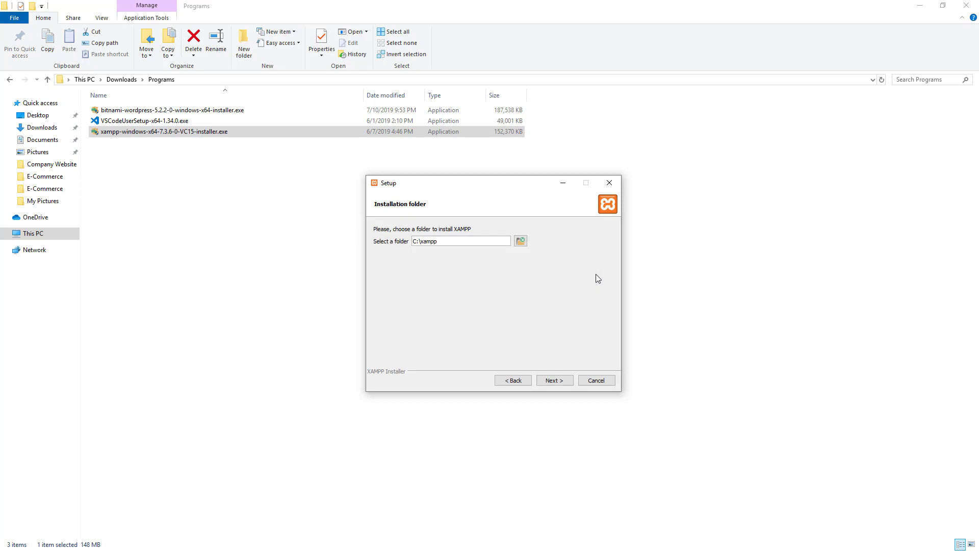
Check the contents of the existing xampp folder on Local Disk (C:) in File Explorer, and permanently delete that folder
click(151, 199)
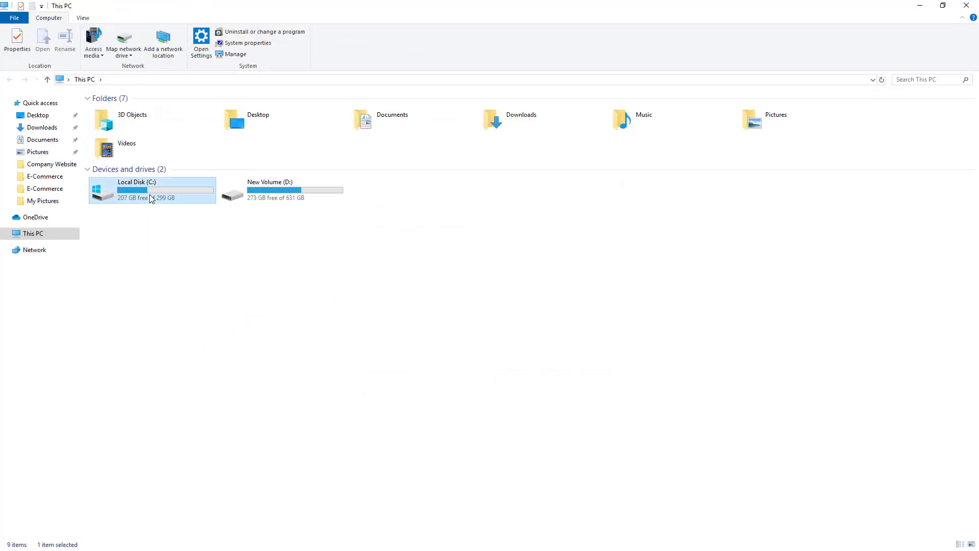
double_click(151, 199)
double_click(119, 210)
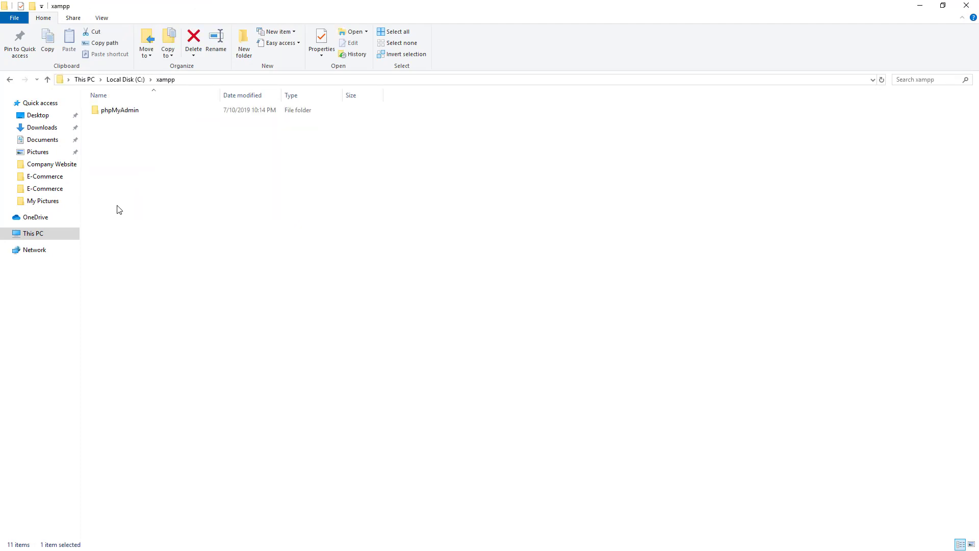
click(137, 113)
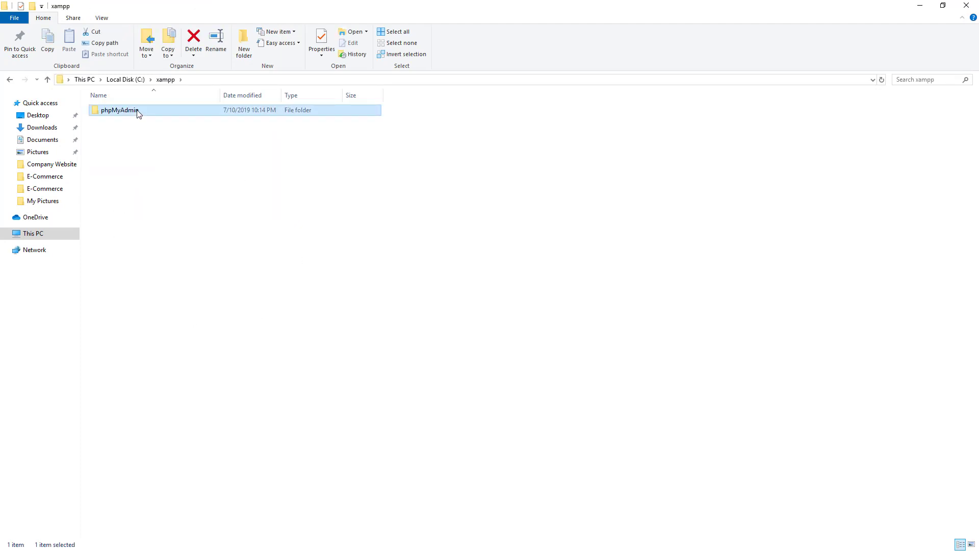
click(124, 80)
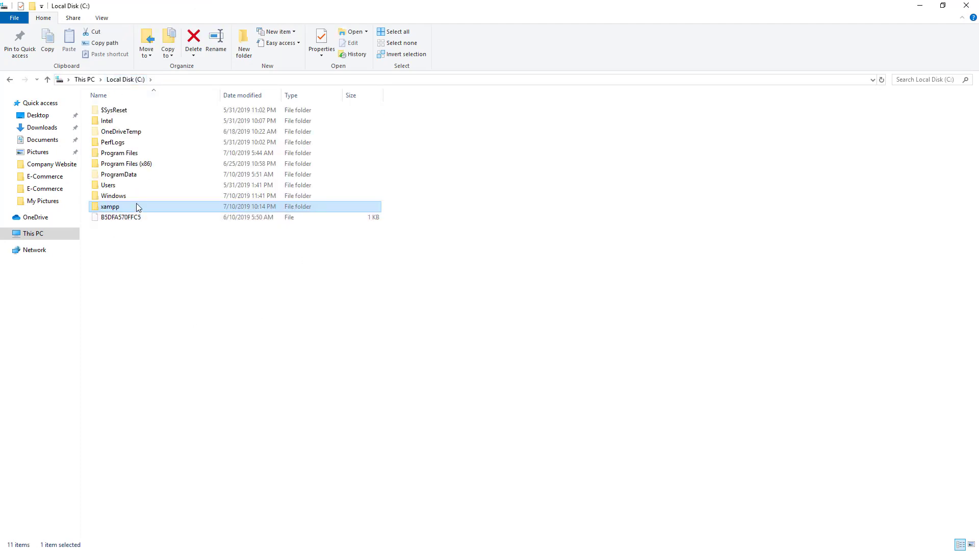
key(Delete)
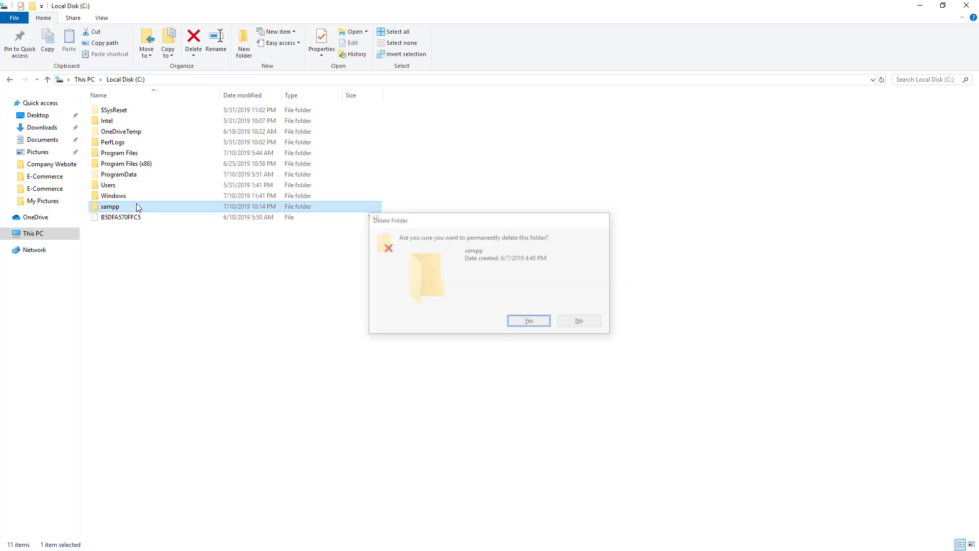
key(Return)
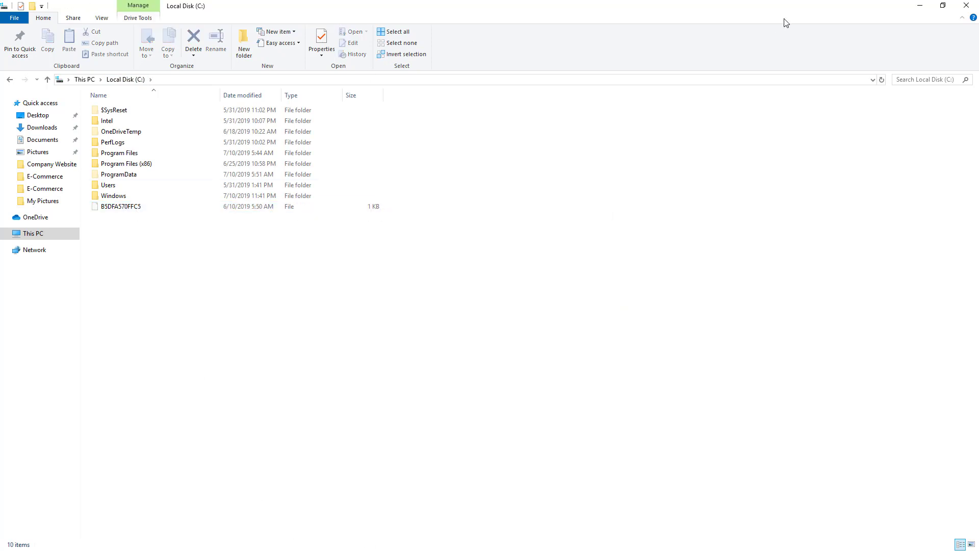
click(920, 6)
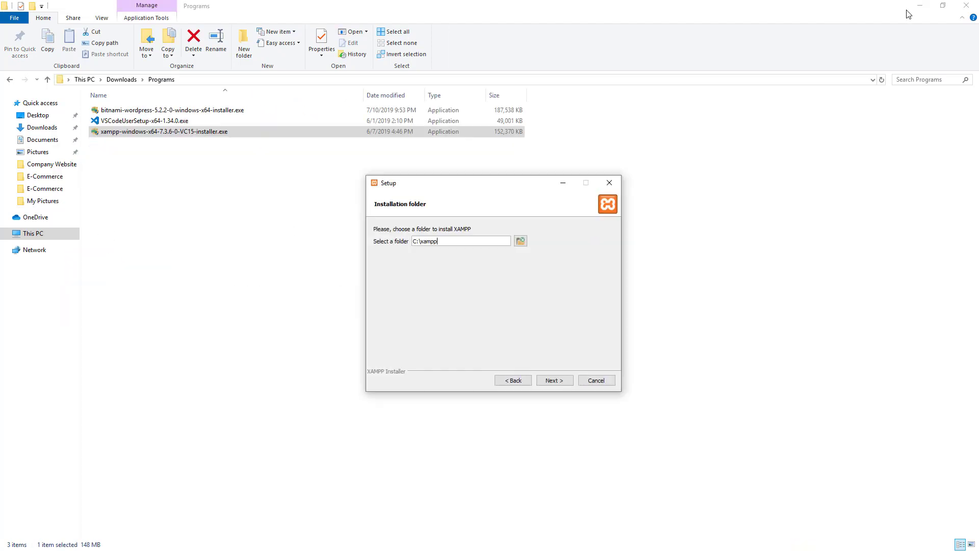
Install XAMPP into C:\xampp, keeping the option to learn more about Bitnami for XAMPP enabled
key(Return)
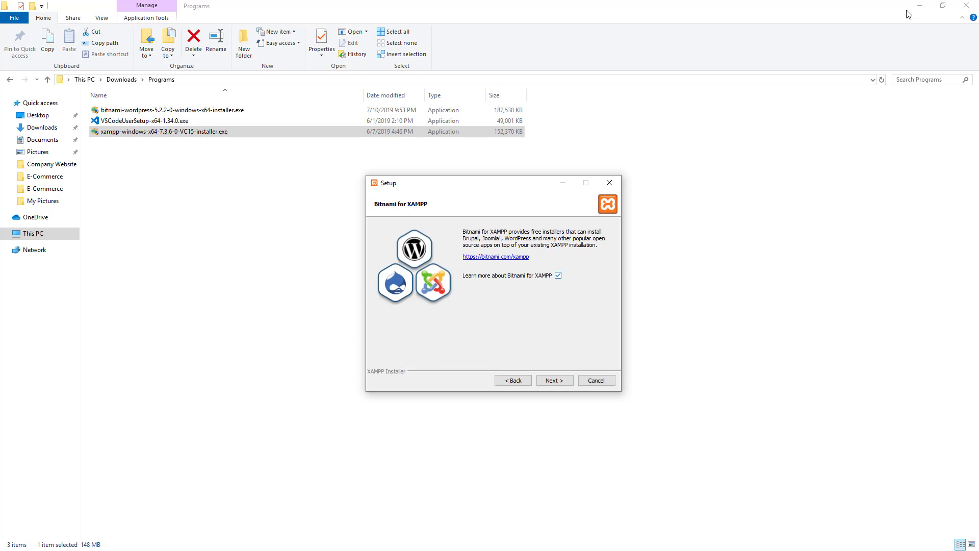
key(Return)
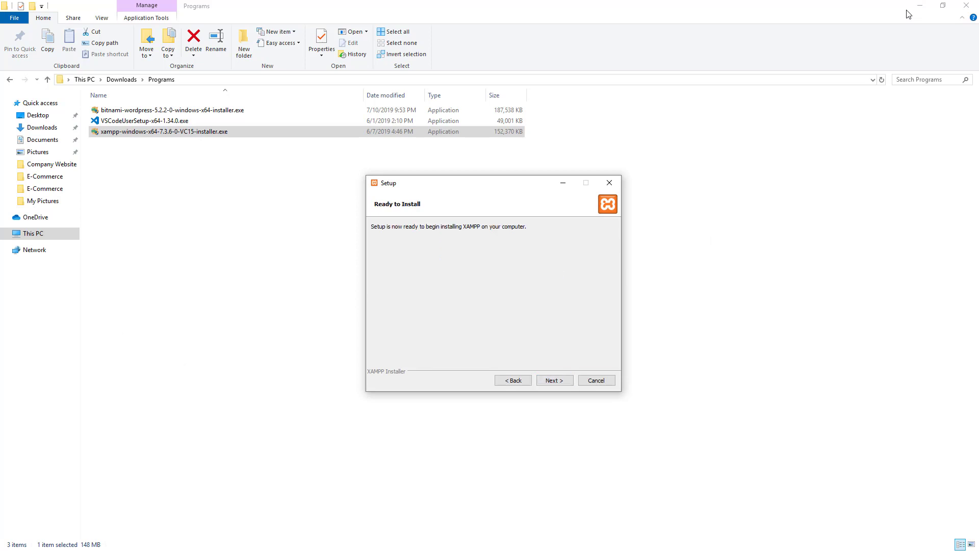
key(Return)
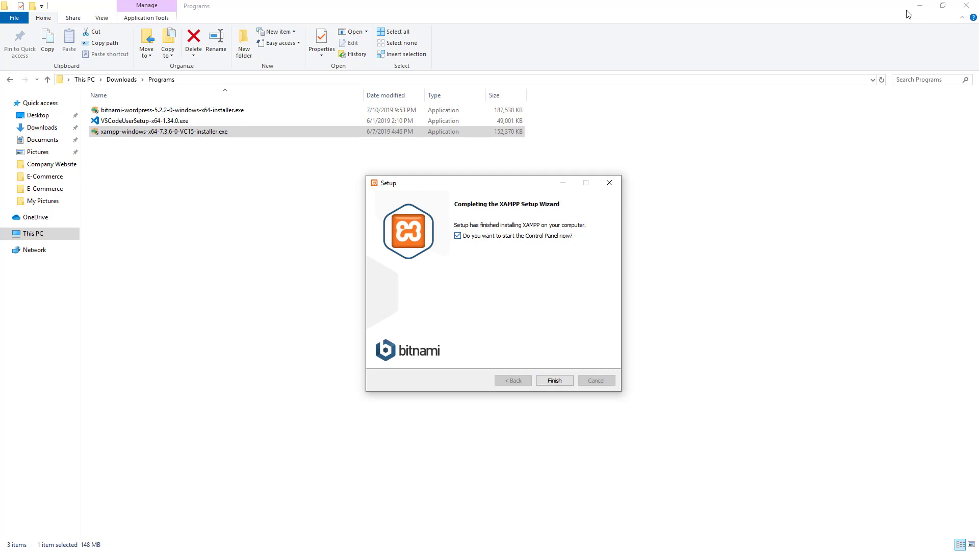
Finish the setup with the Control Panel set to start, save English as its language and move its window to mid-screen
click(553, 378)
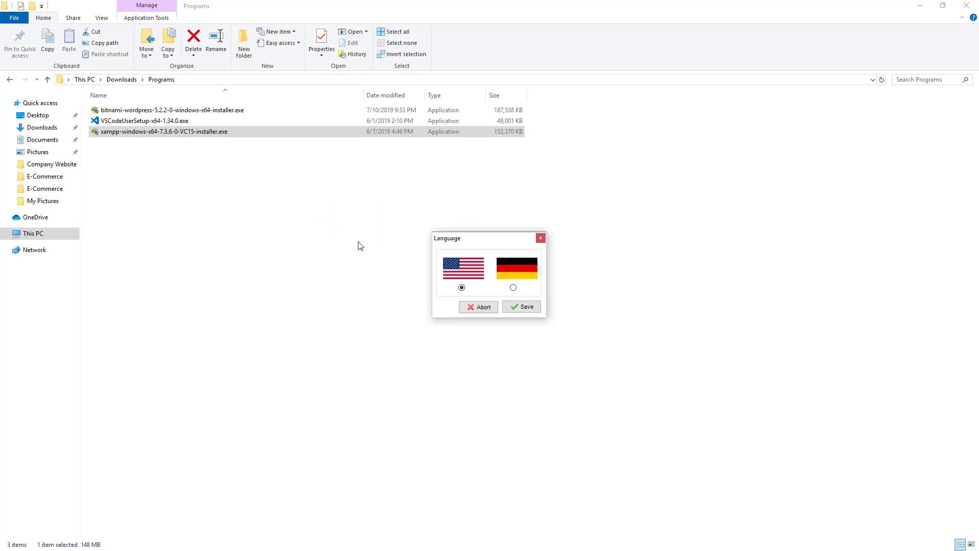
click(525, 308)
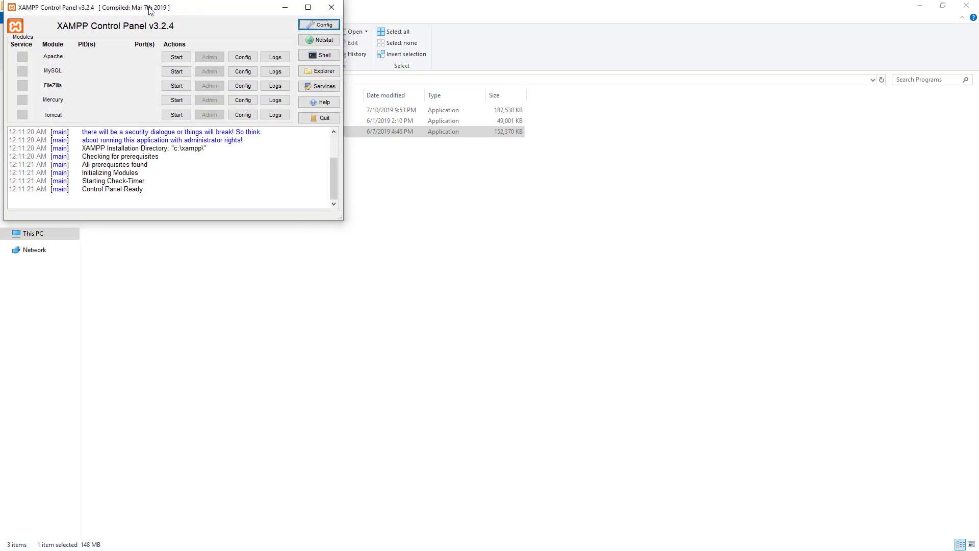
drag(149, 14, 483, 188)
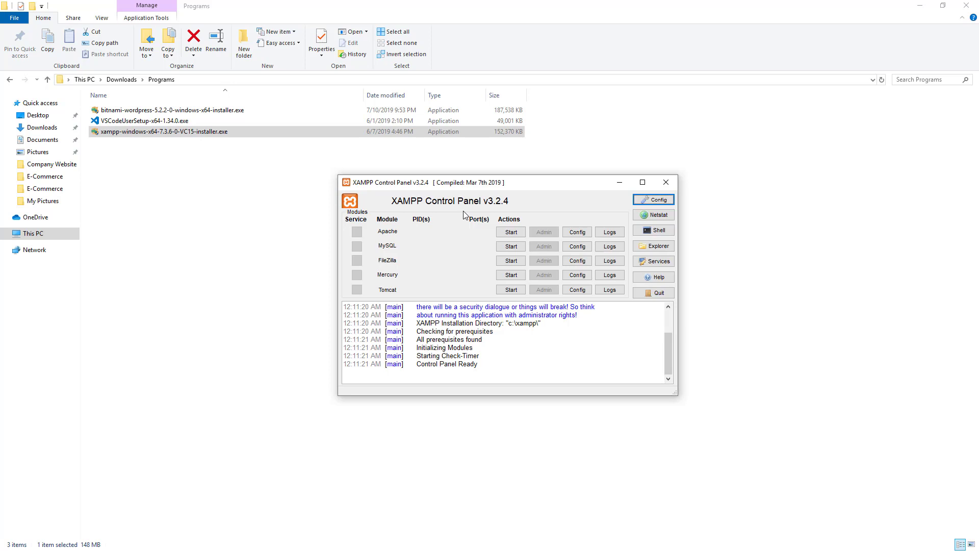
Start the Apache and MySQL modules, allow mysqld.exe through Windows Defender Firewall, and minimize the XAMPP Control Panel
click(511, 236)
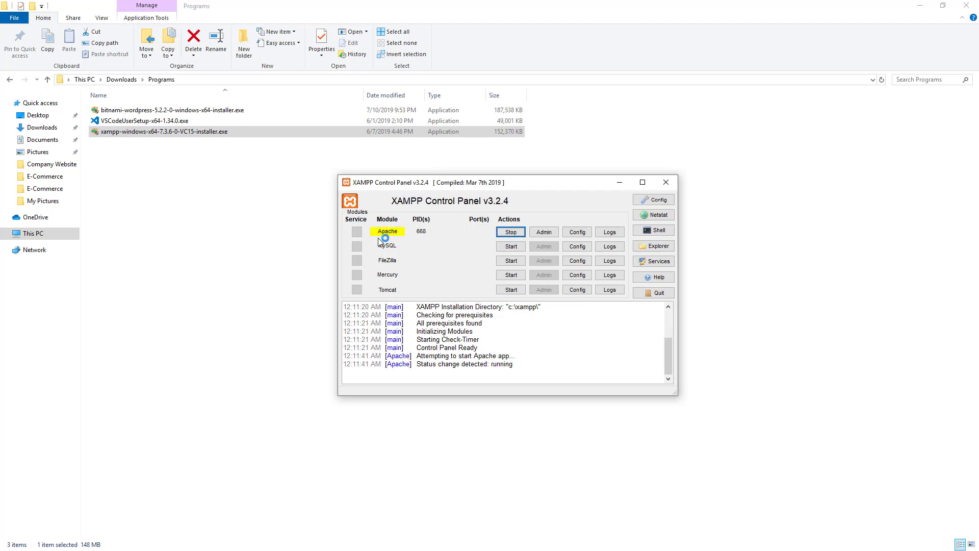
click(511, 246)
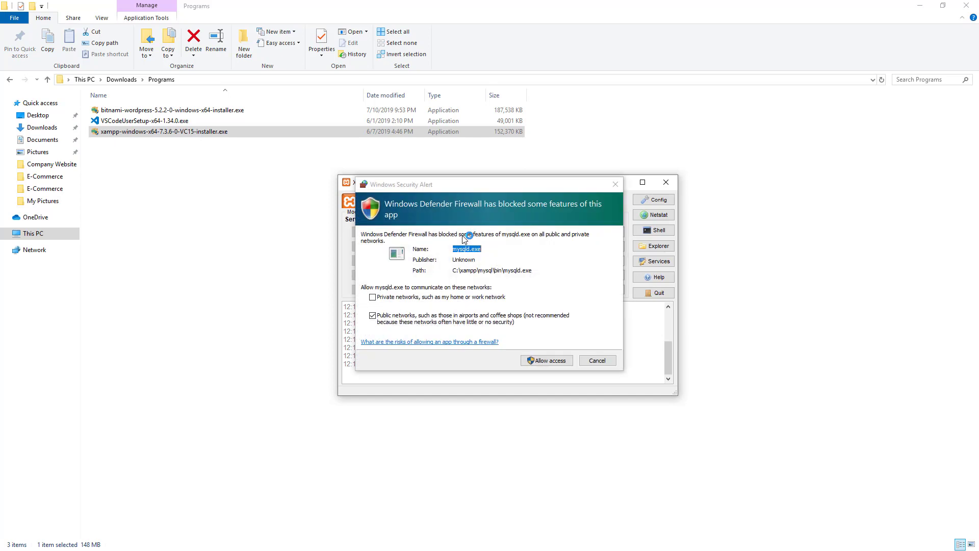
click(544, 360)
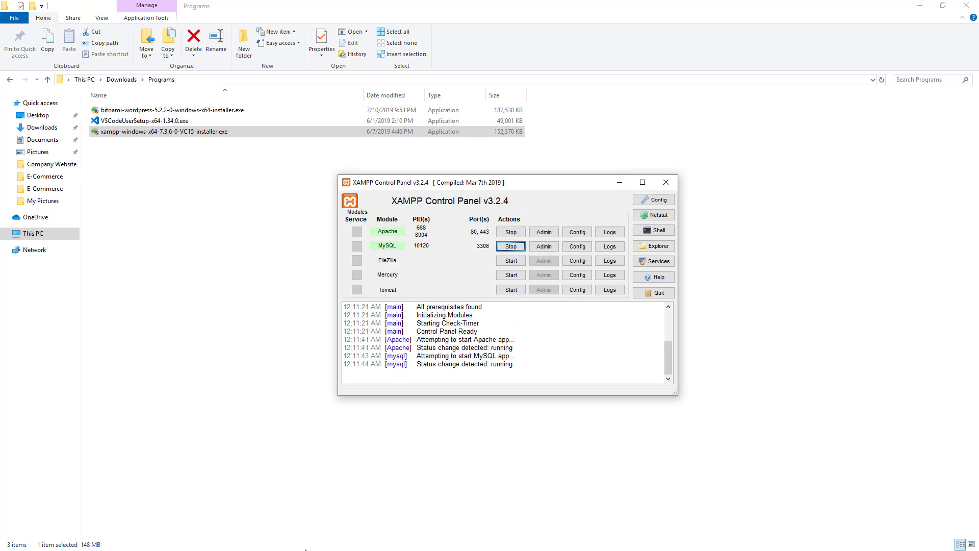
click(618, 184)
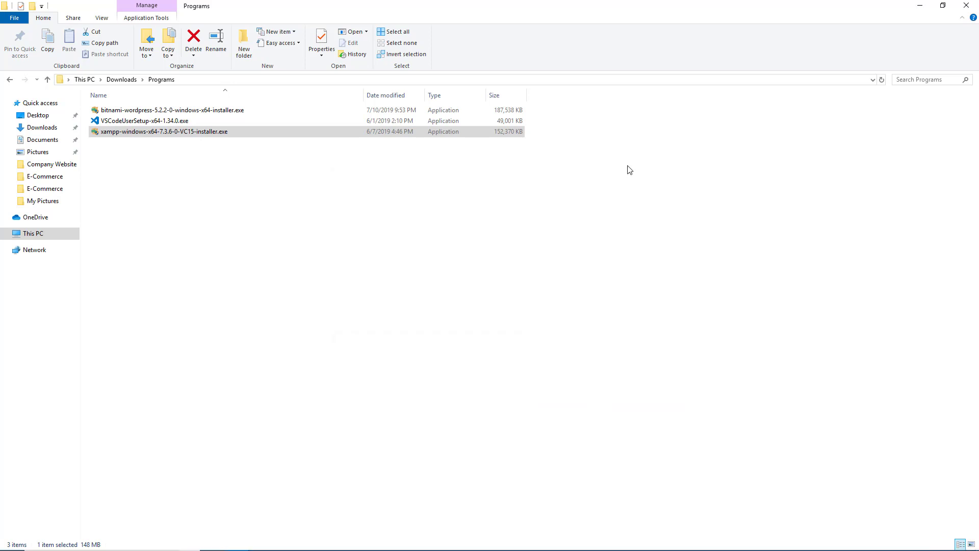
Switch to Chrome, open a new tab and close the xampp search, Download XAMPP and bitnami search tabs
key(super+Tab)
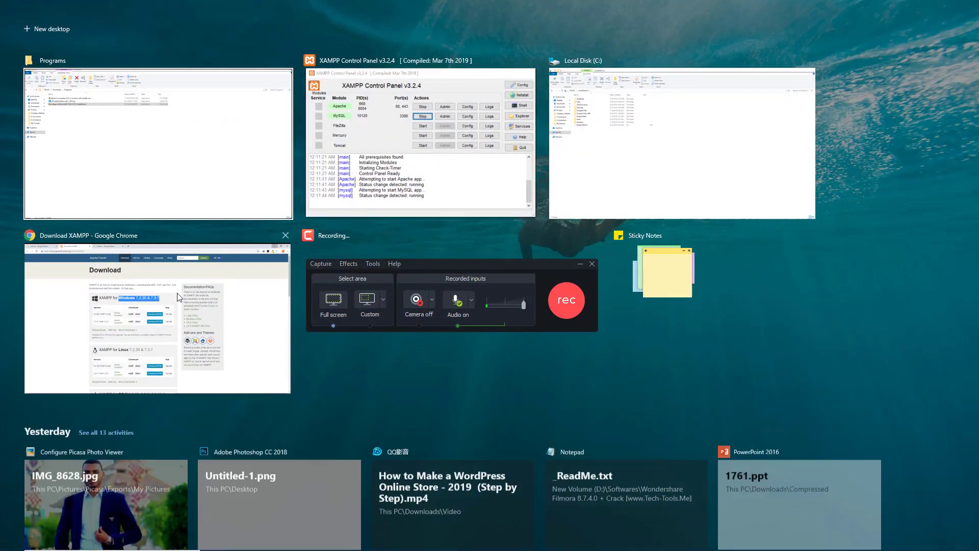
click(232, 306)
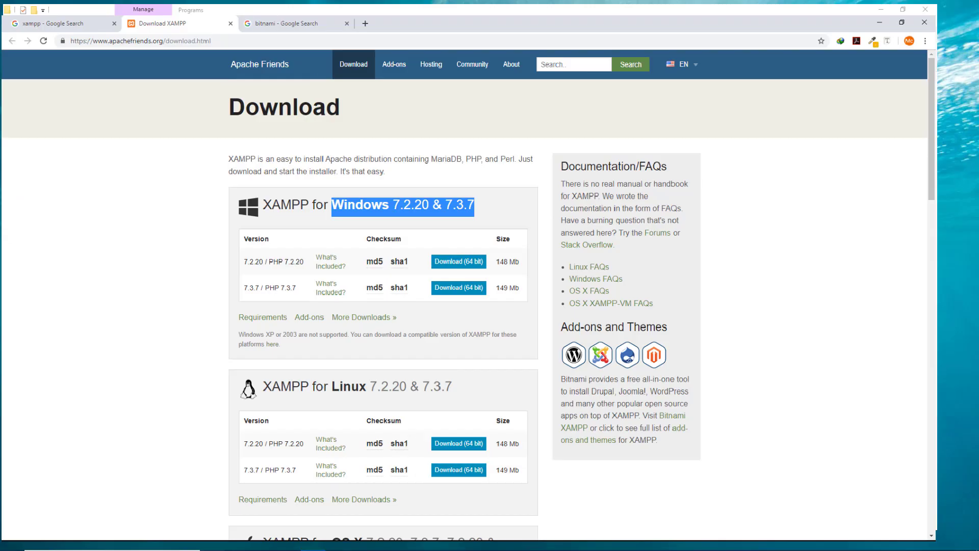
click(299, 8)
click(308, 26)
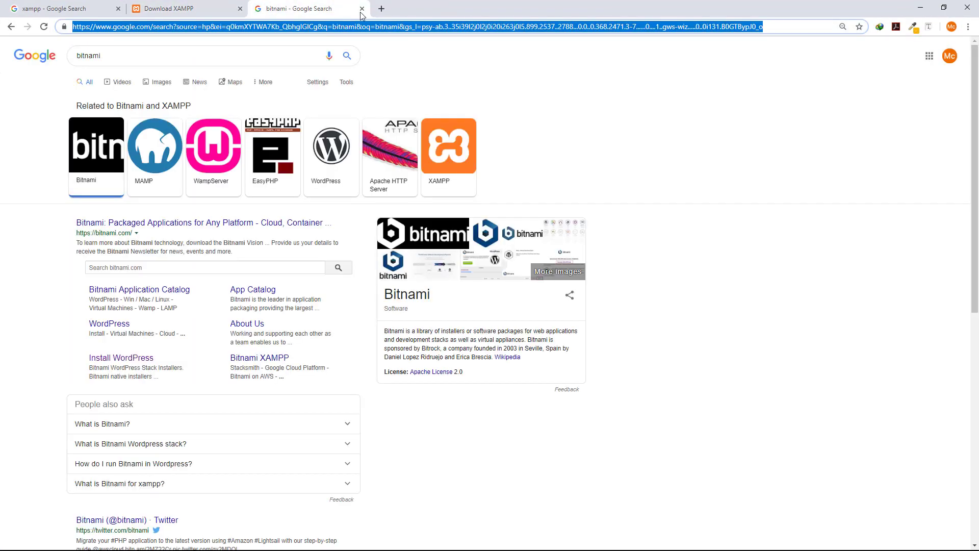
click(382, 8)
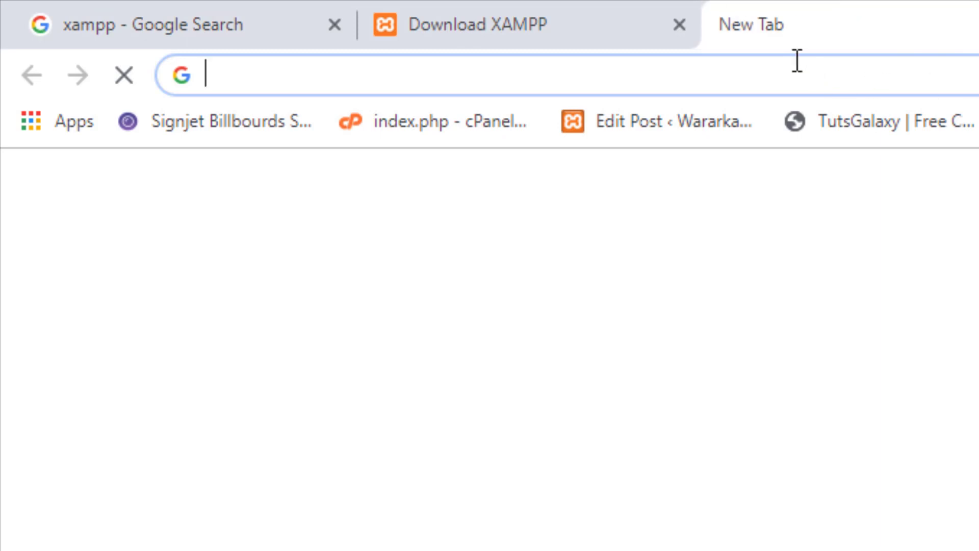
click(679, 25)
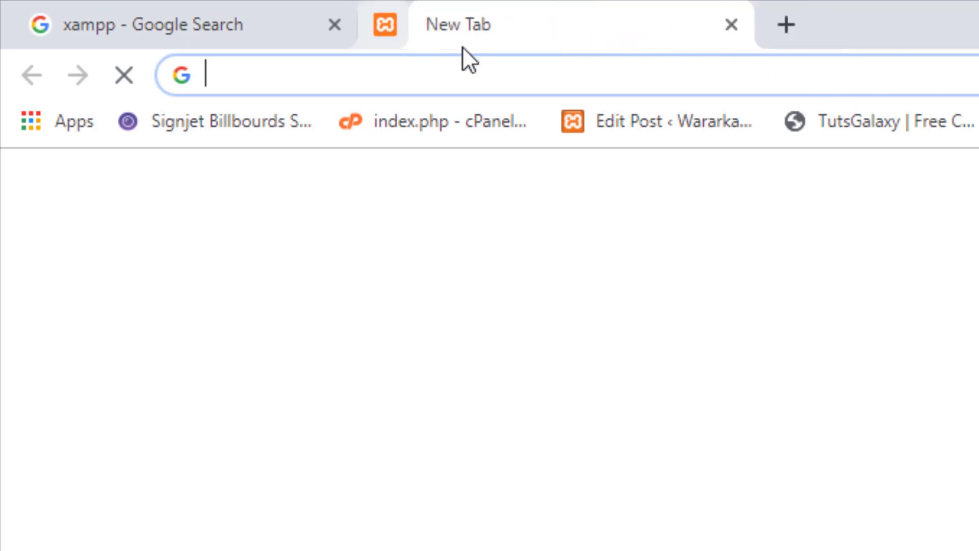
click(333, 25)
Load localhost/phpmyadmin in the new browser tab to check that the local server works
text(lo)
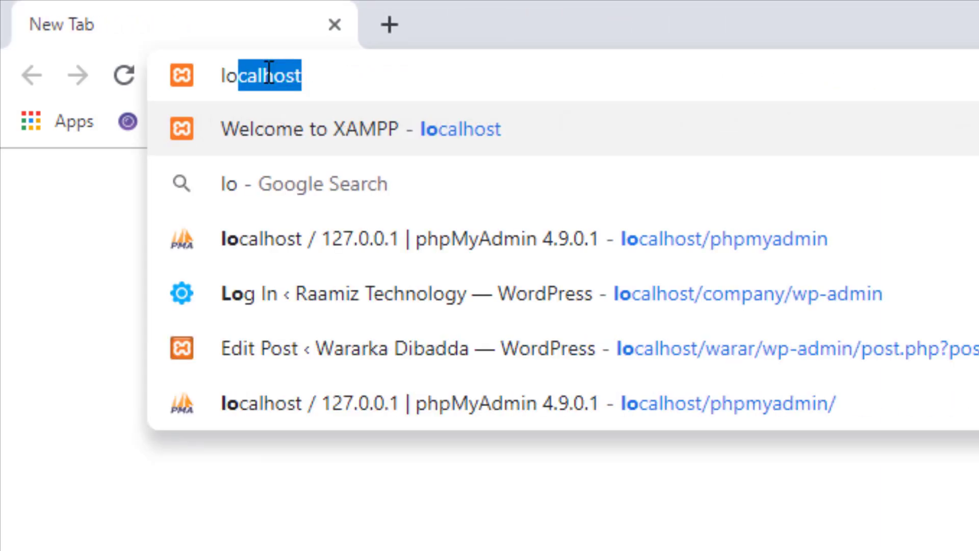
text(calhost)
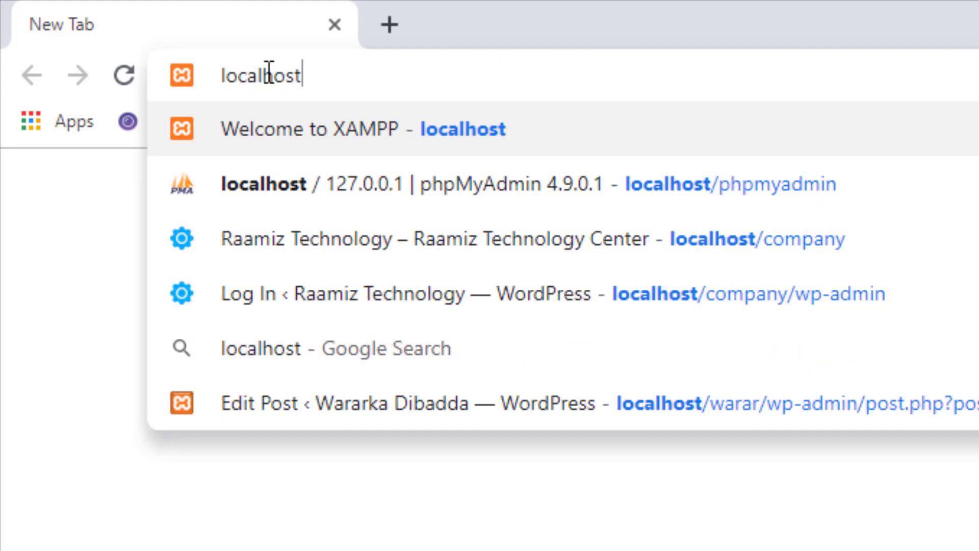
text(/p)
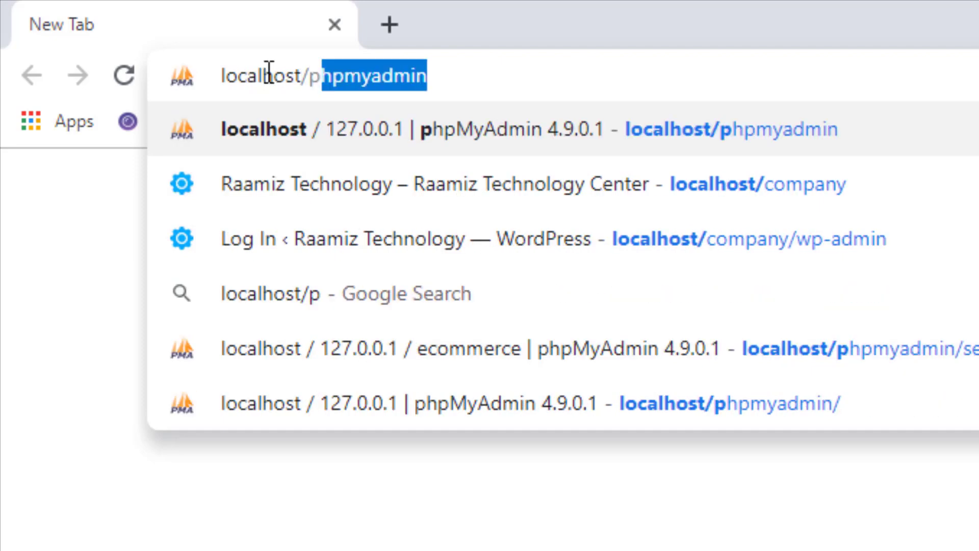
text(hpmyadmin)
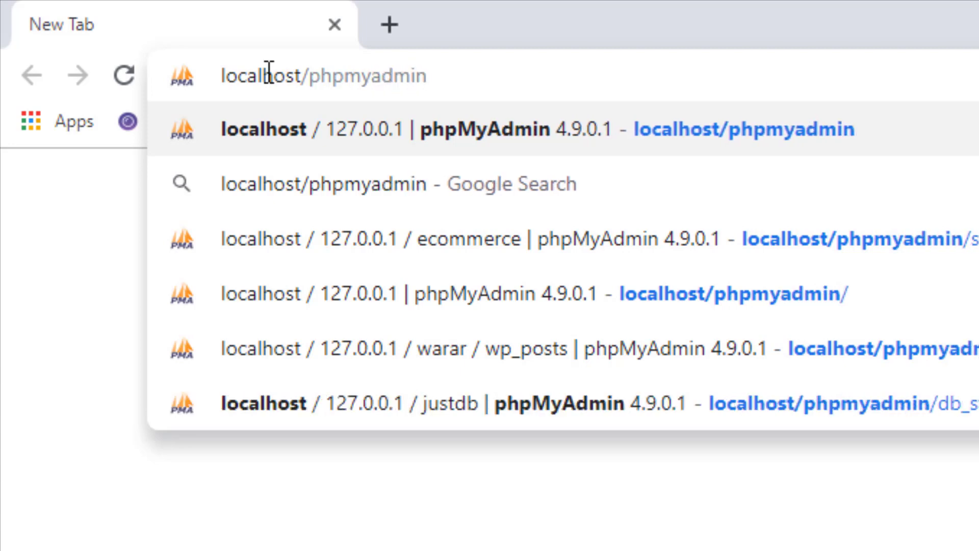
key(Return)
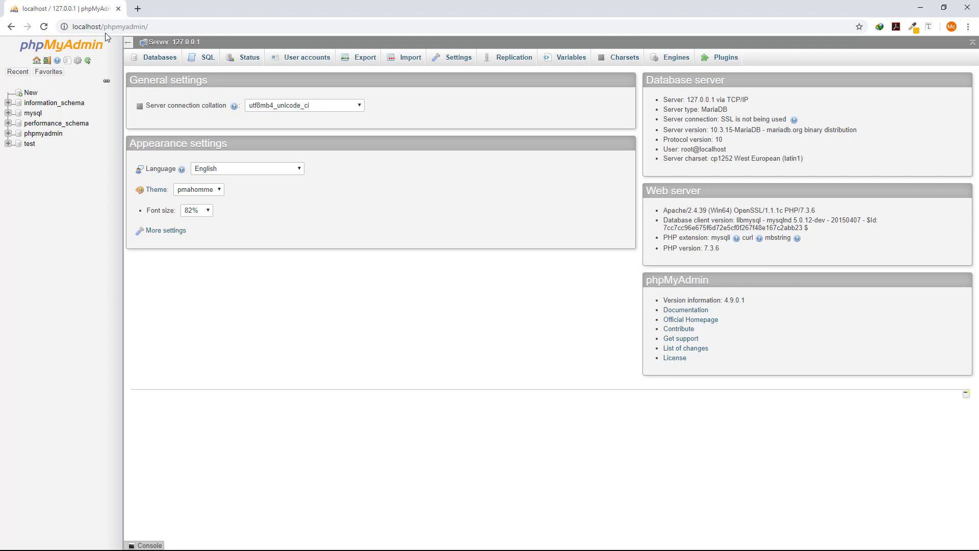
double_click(112, 27)
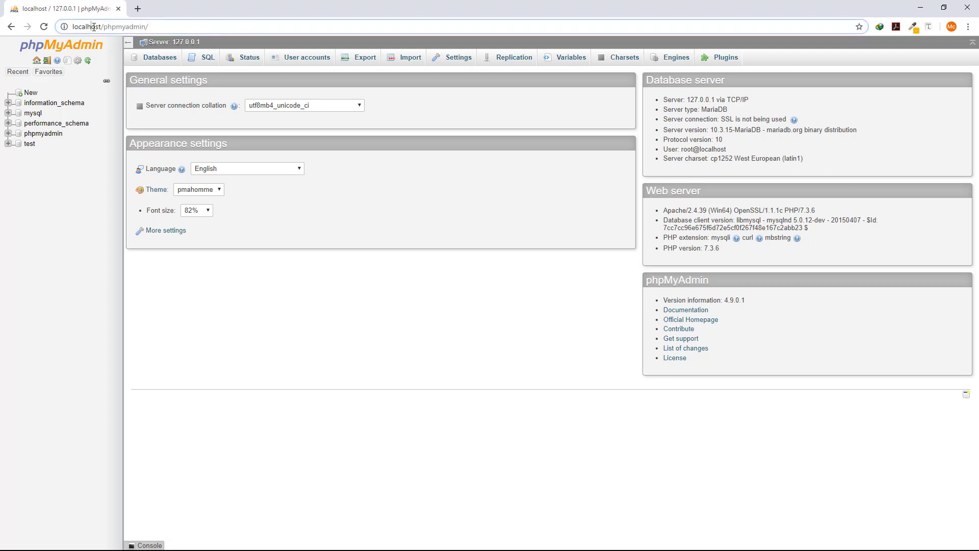
double_click(95, 27)
double_click(120, 27)
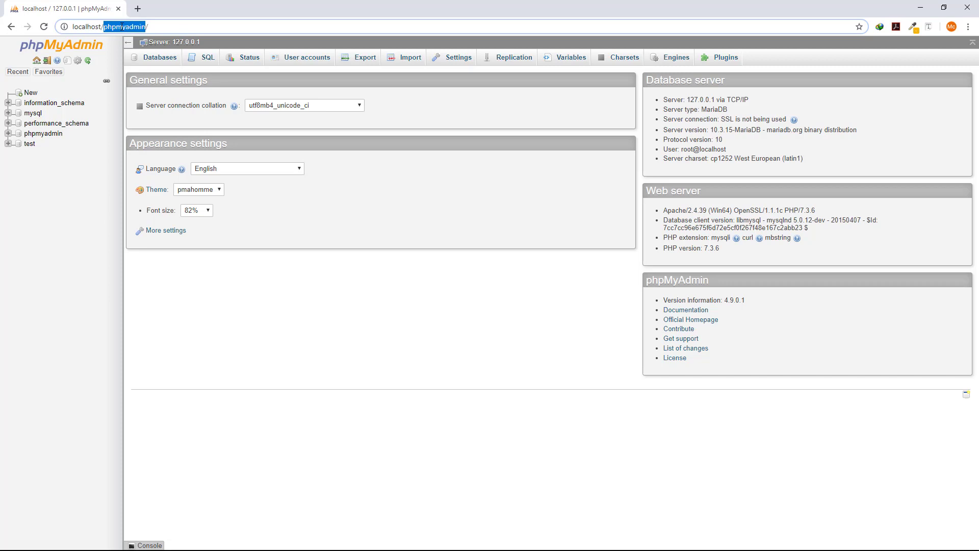
Switch to the XAMPP Control Panel, move its window higher on the screen and review the first startup messages in its log
key(super+Tab)
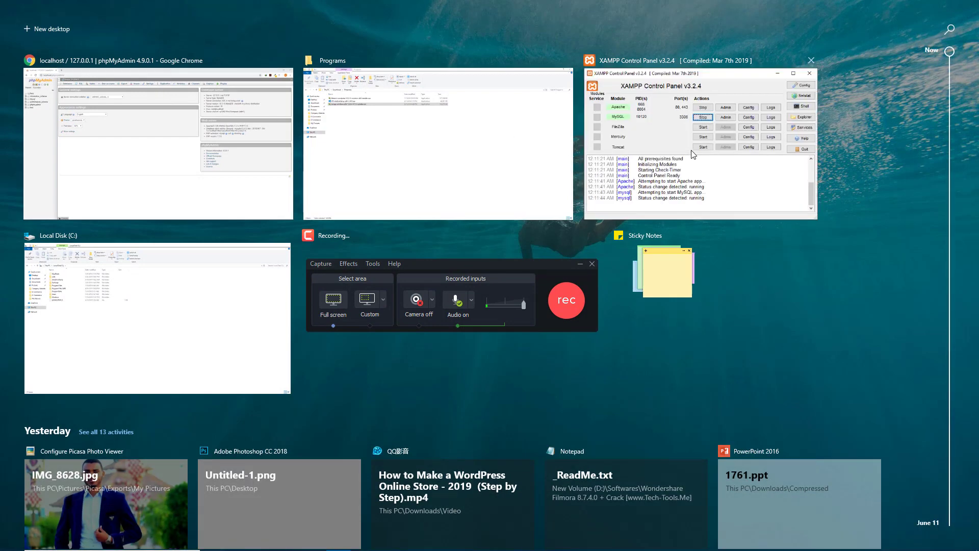
click(692, 154)
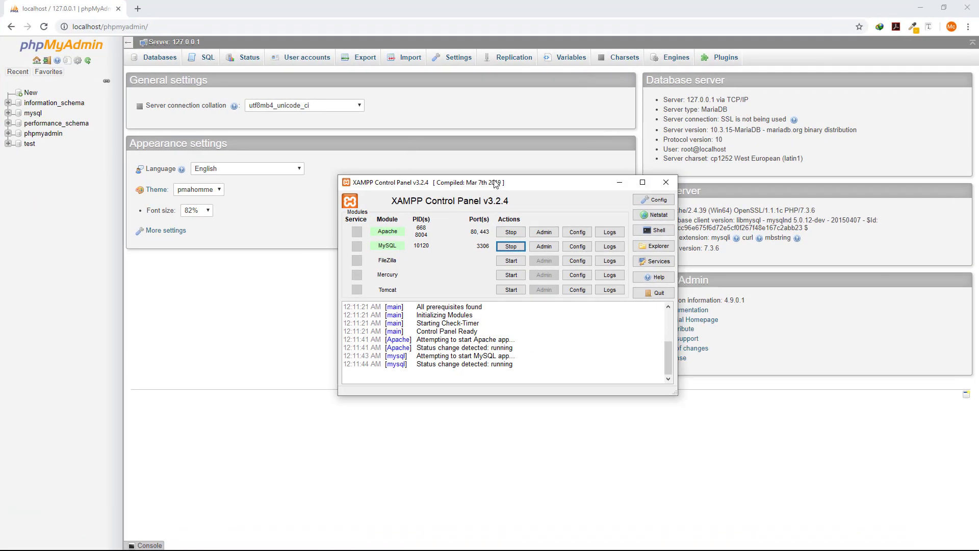
drag(498, 184, 485, 109)
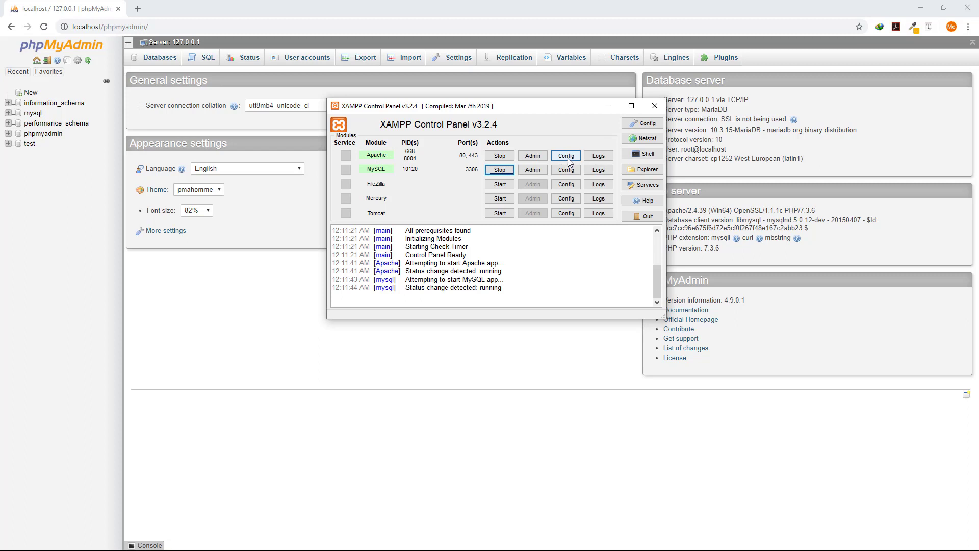
scroll(439, 250, up, 5)
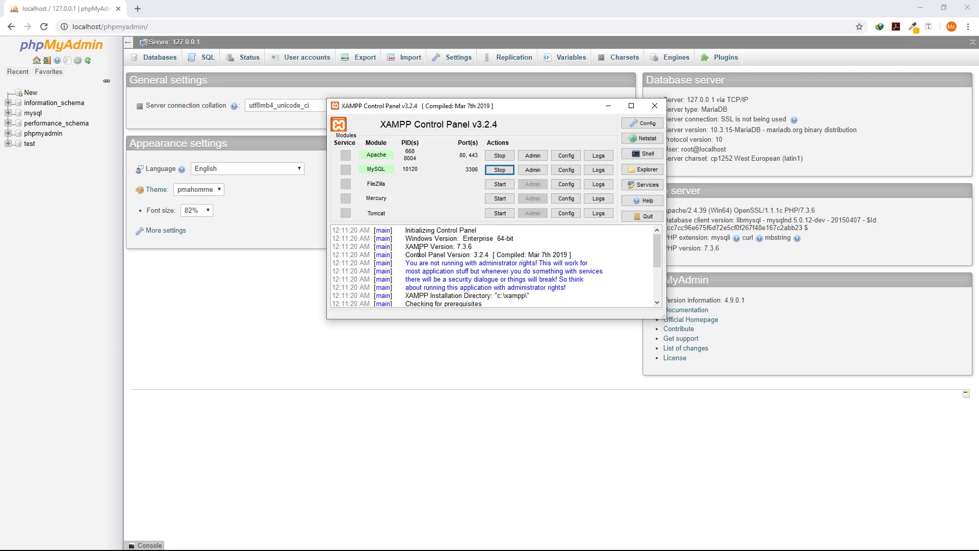
drag(400, 235, 538, 287)
click(454, 271)
drag(406, 232, 582, 248)
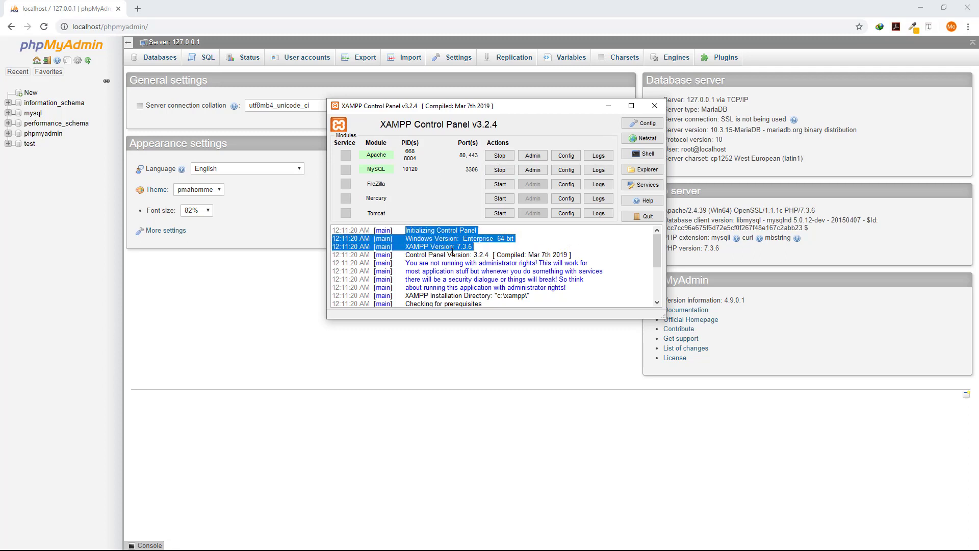
click(468, 250)
Open Apache's httpd.conf configuration file from the XAMPP Control Panel and search it for 80
click(564, 156)
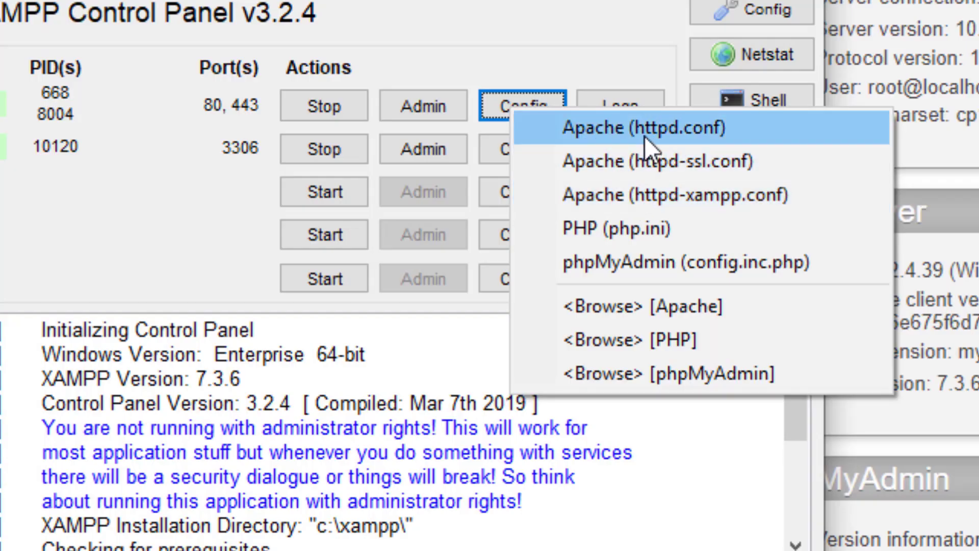
click(644, 136)
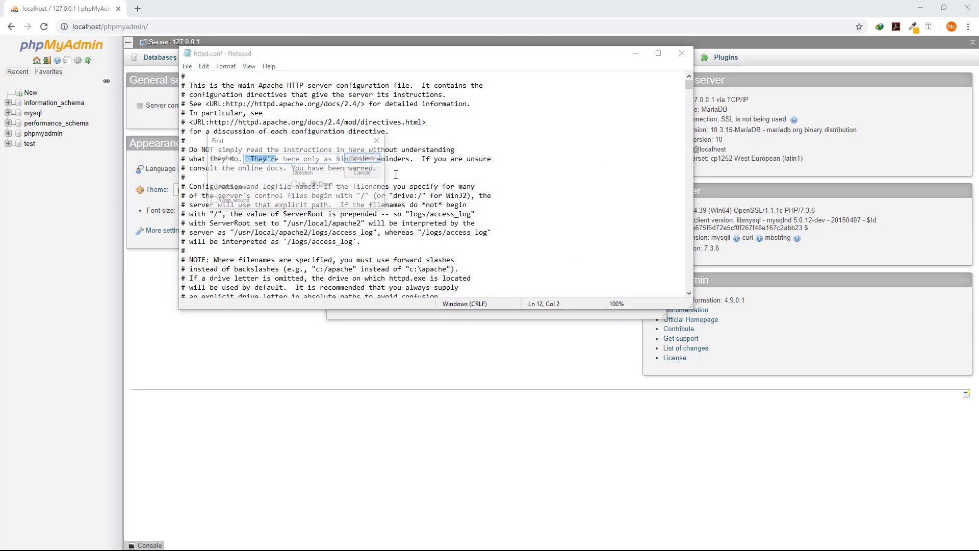
key(ctrl+f)
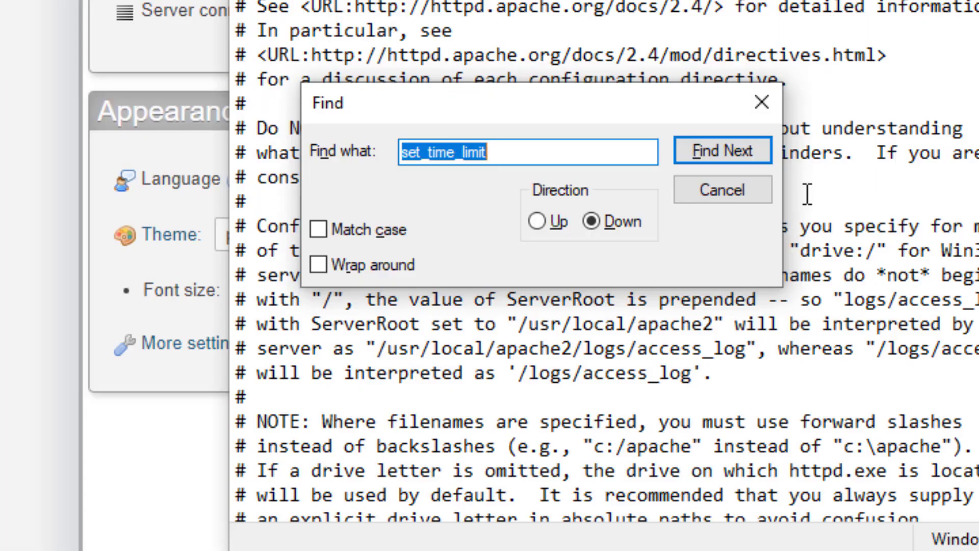
text(80)
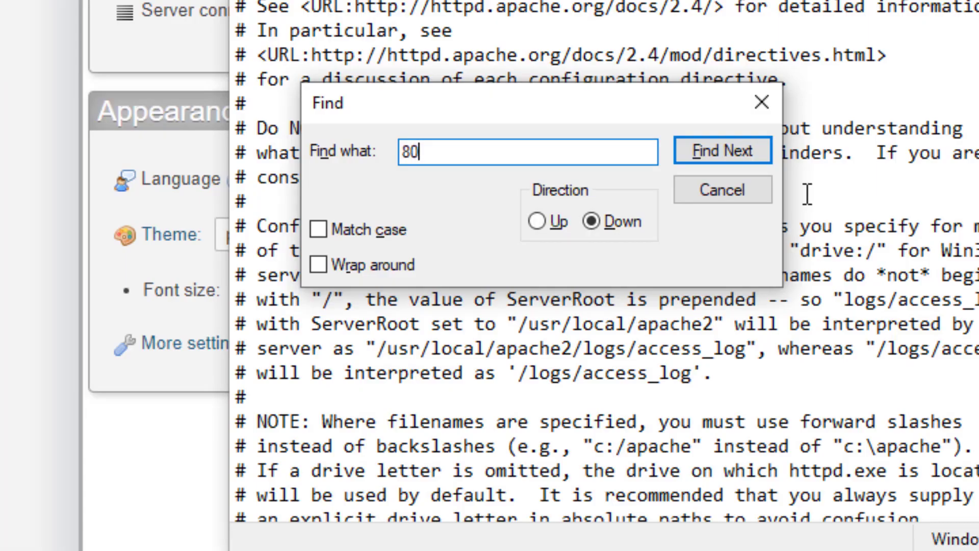
key(Return)
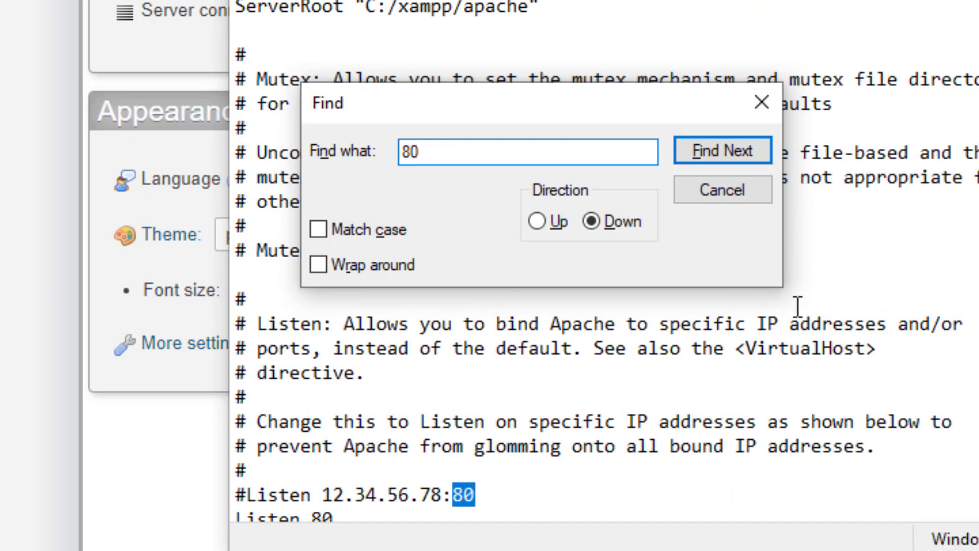
scroll(586, 464, down, 2)
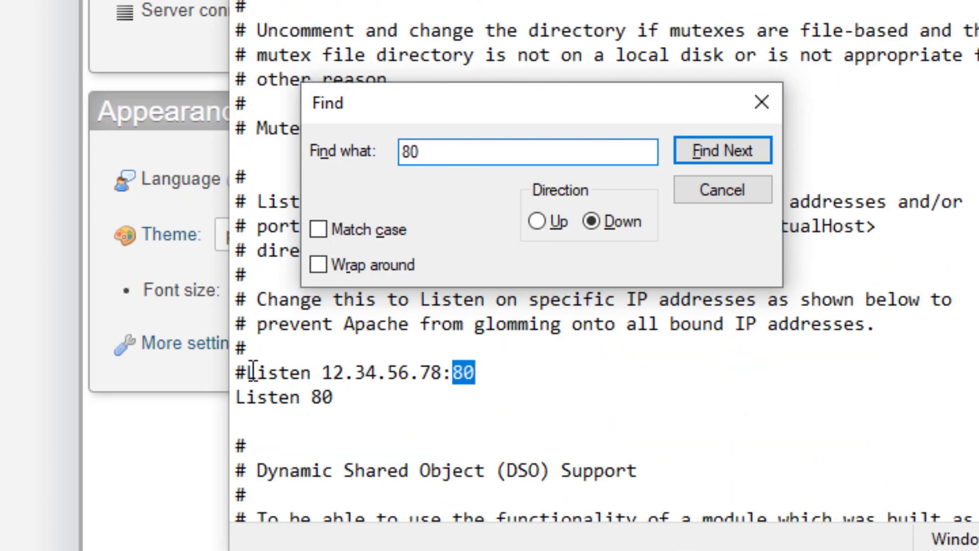
Change the port on the uncommented Listen line of httpd.conf to 90
drag(234, 373, 474, 375)
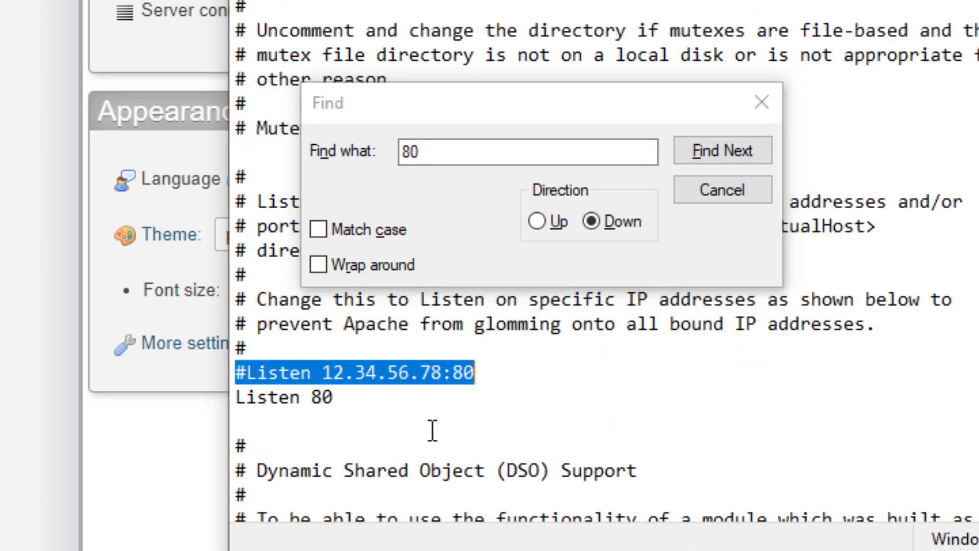
click(344, 399)
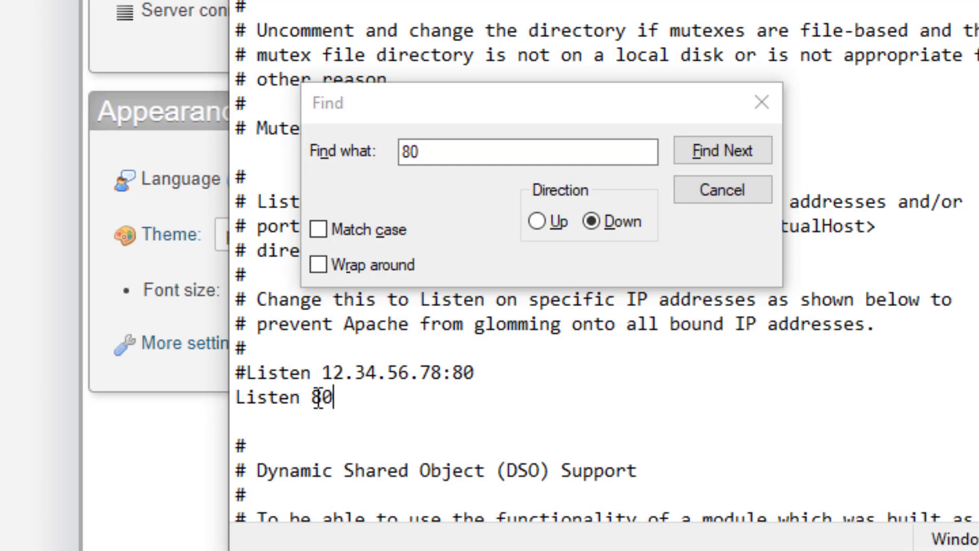
double_click(319, 397)
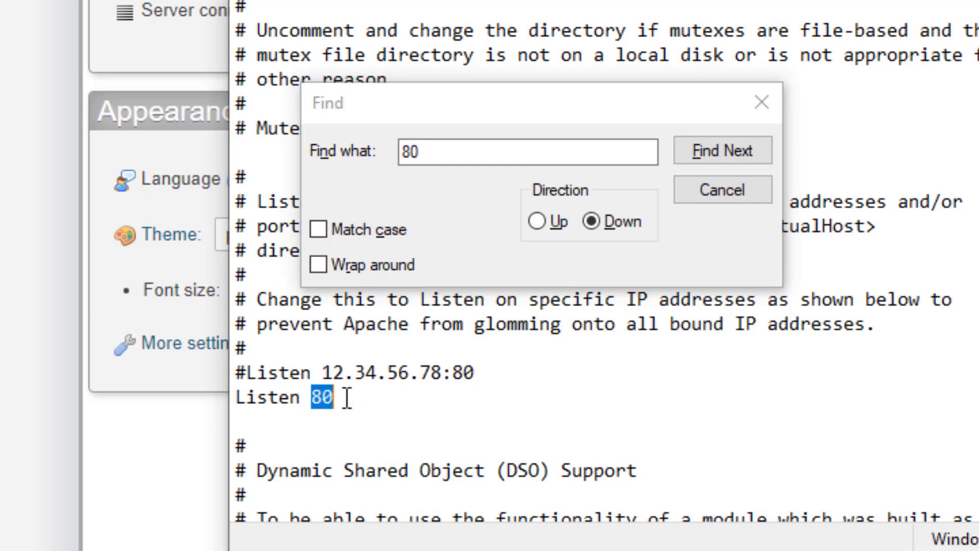
text(90)
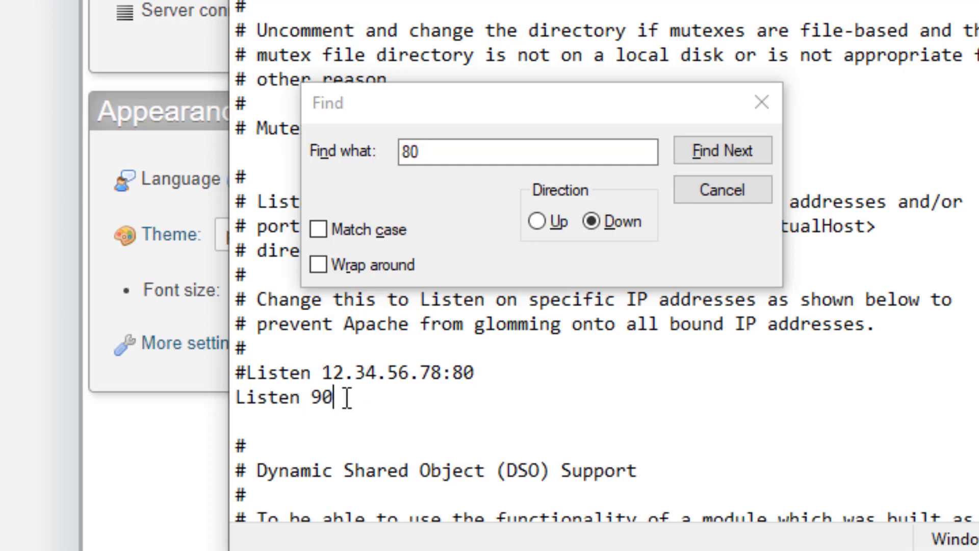
Find the next occurrence of 80, change the ServerName entry to localhost:90, and save httpd.conf
click(714, 151)
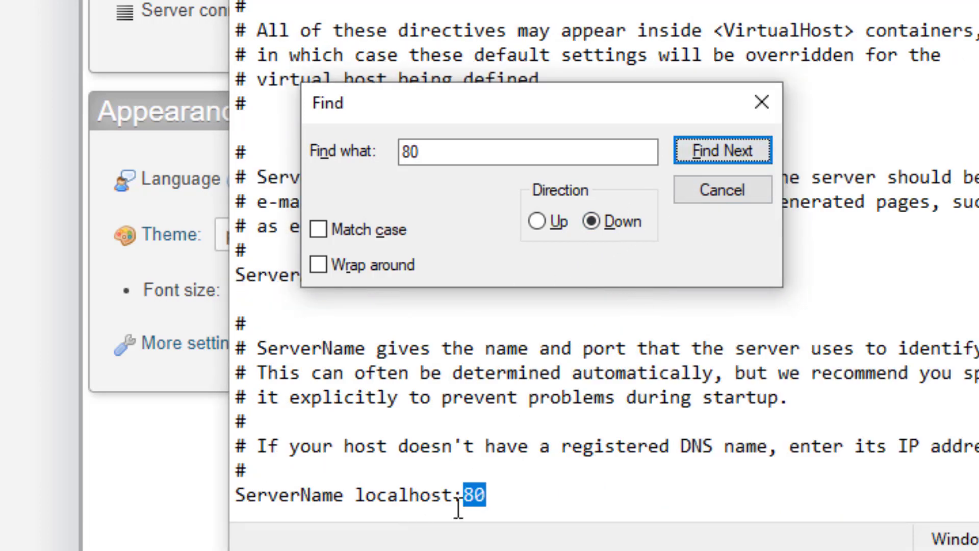
click(483, 500)
key(BackSpace)
key(BackSpace)
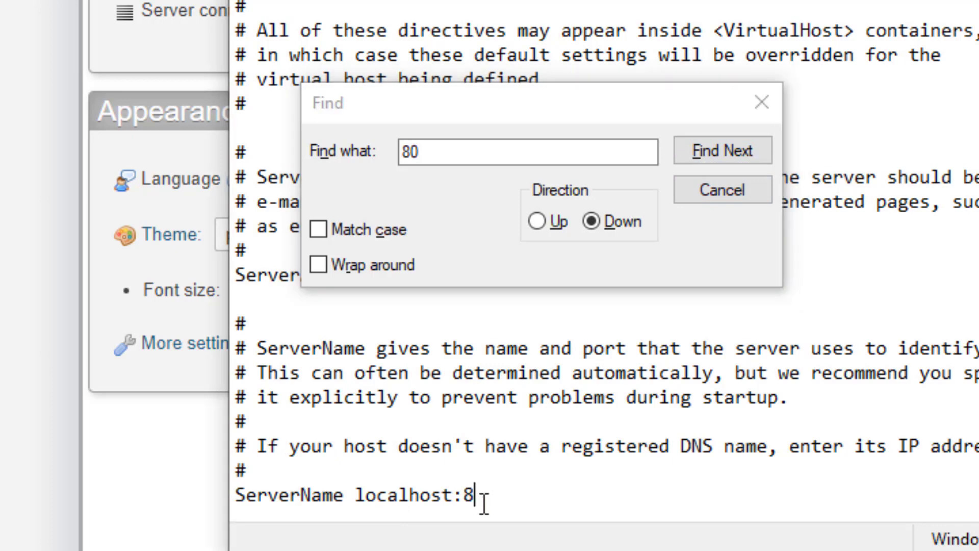
text(90)
click(760, 104)
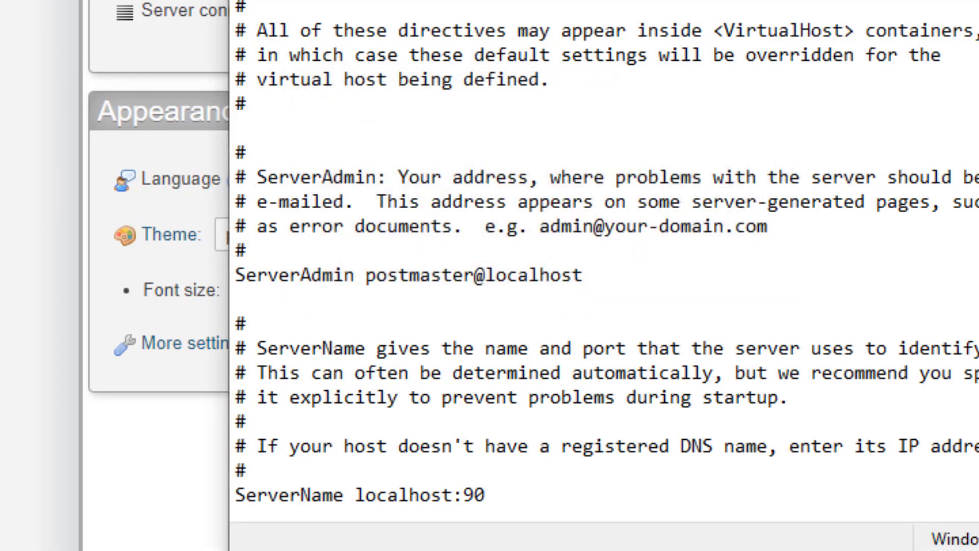
click(187, 66)
click(202, 100)
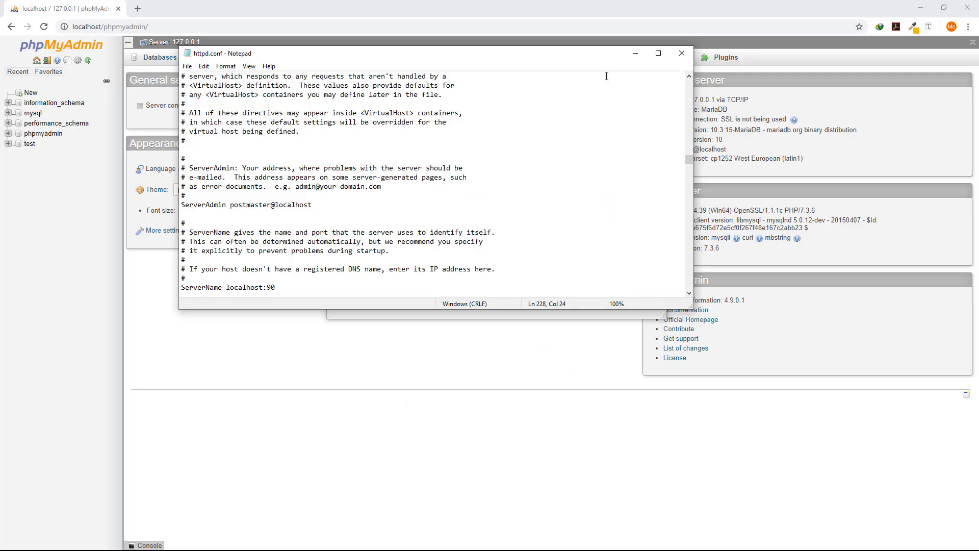
Go back to the XAMPP Control Panel, stop both Apache and MySQL, and start them again
click(635, 55)
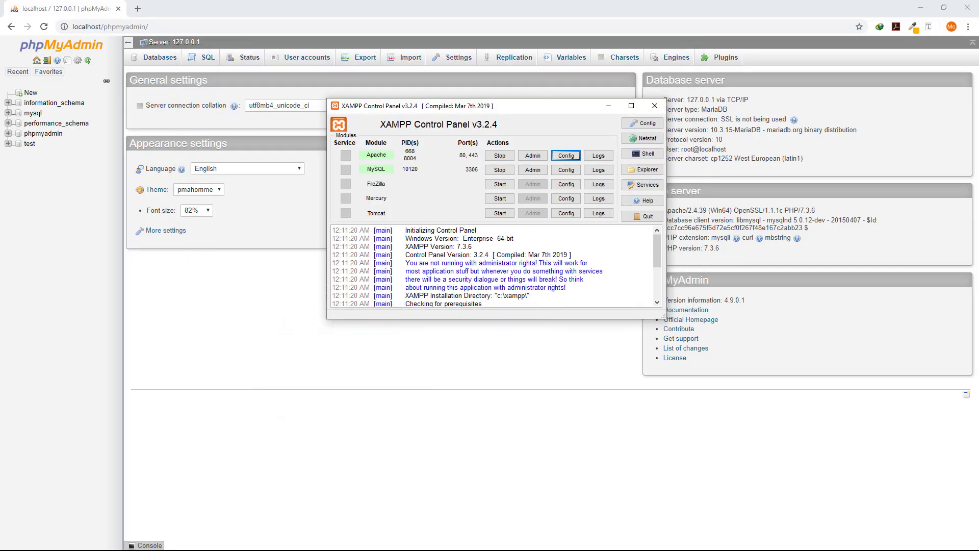
click(499, 157)
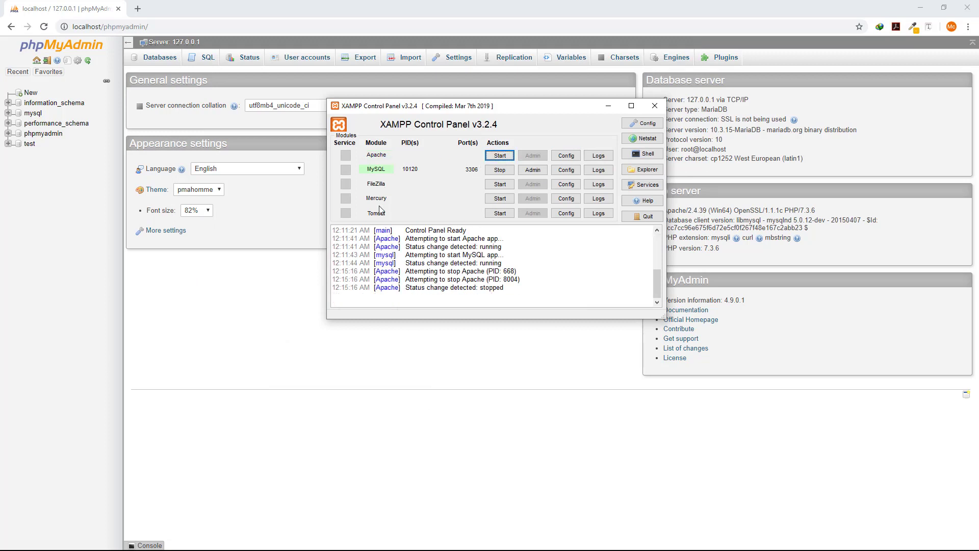
click(499, 170)
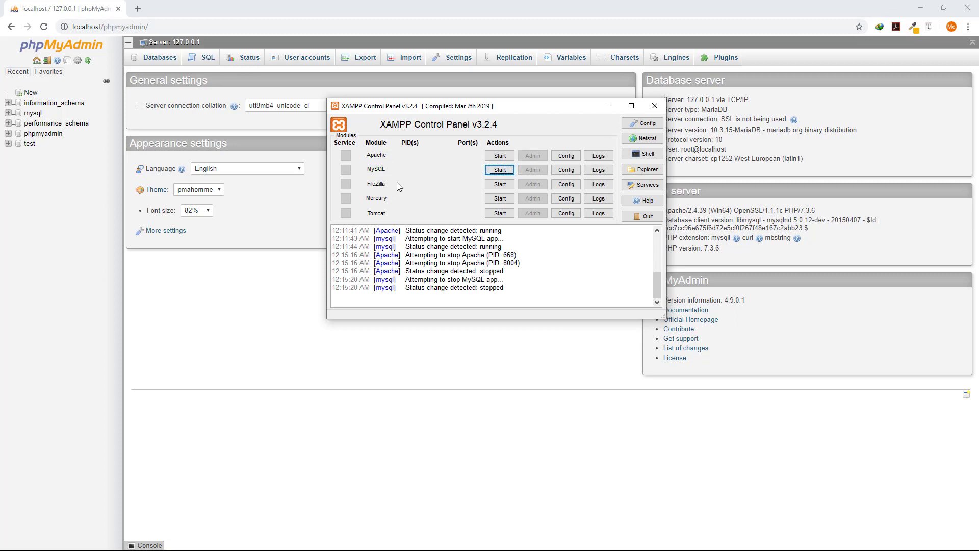
click(500, 158)
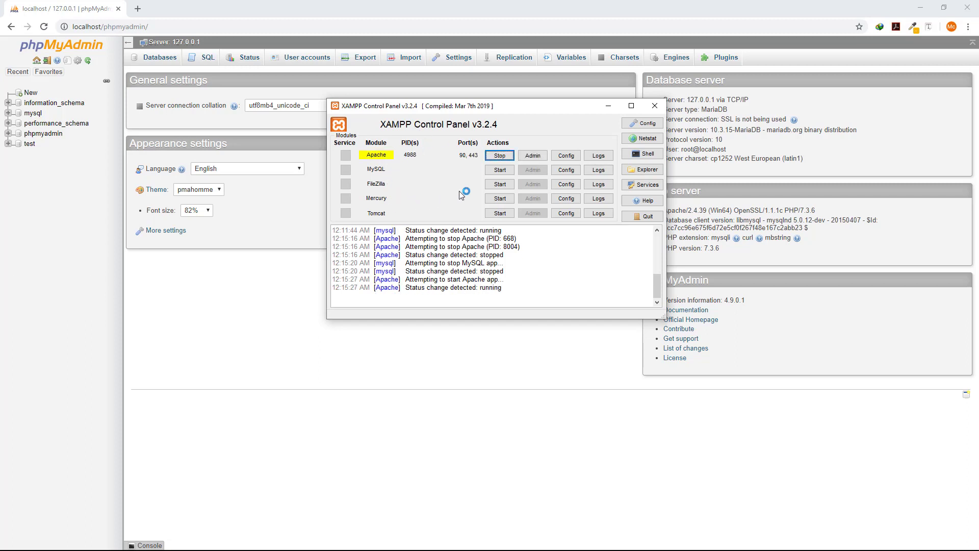
click(503, 171)
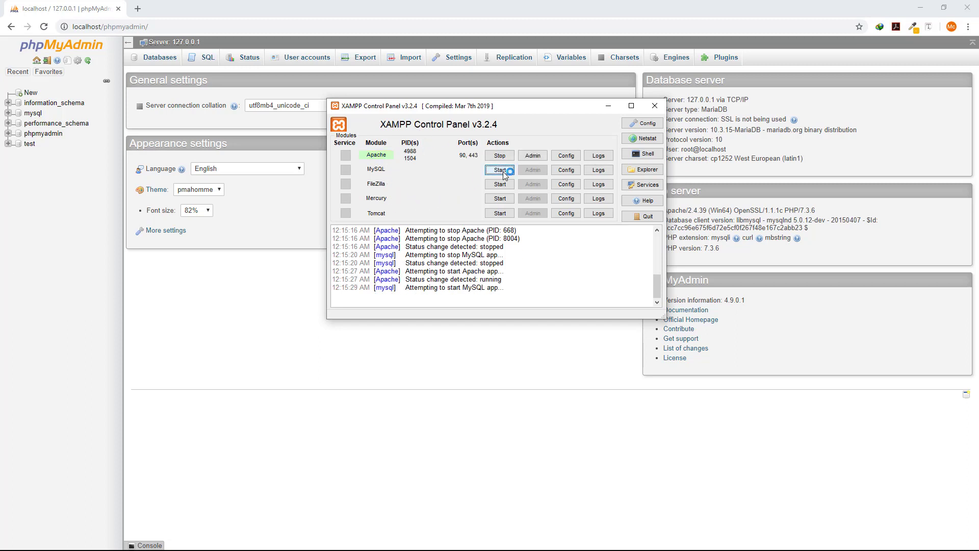
Reload localhost/phpmyadmin in the browser, open localhost:90/phpmyadmin instead, and highlight the port in the address
click(204, 27)
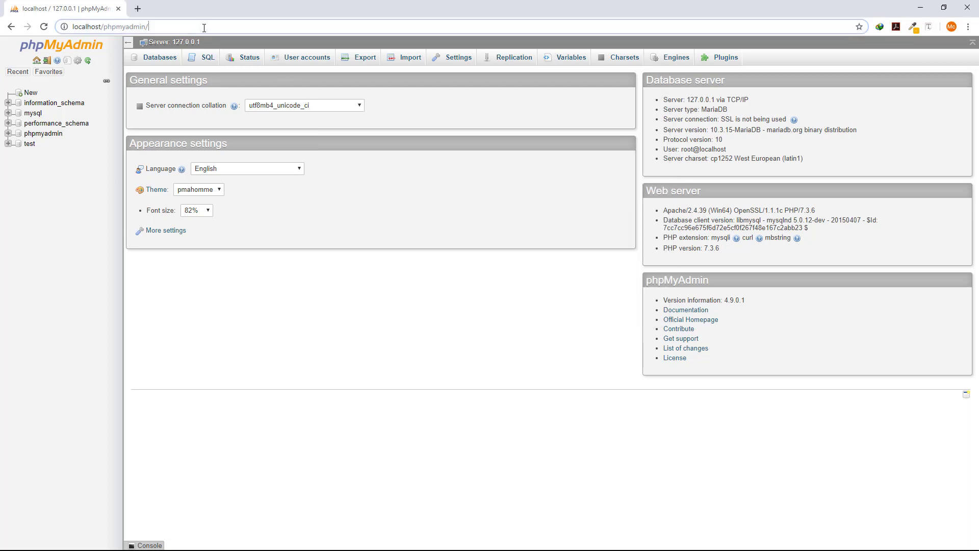
key(Return)
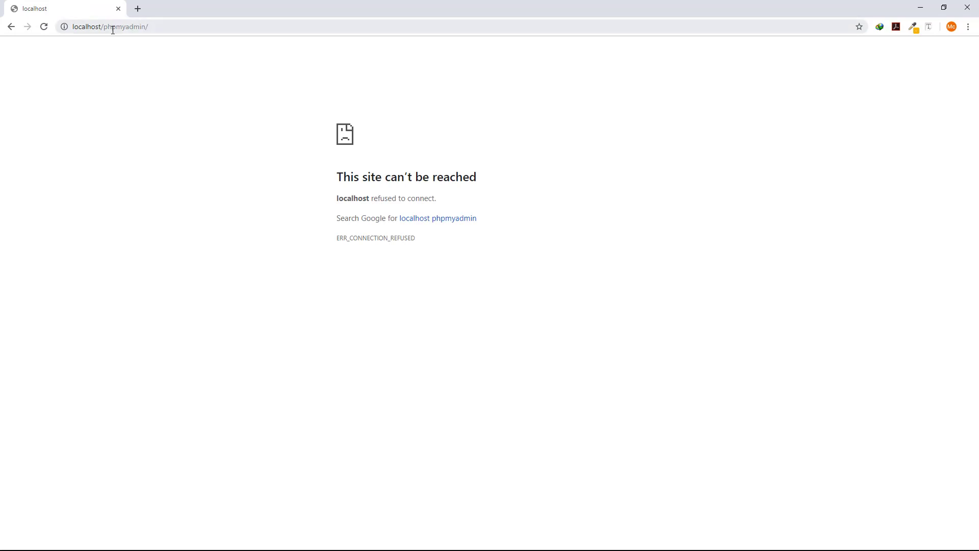
drag(102, 32, 177, 26)
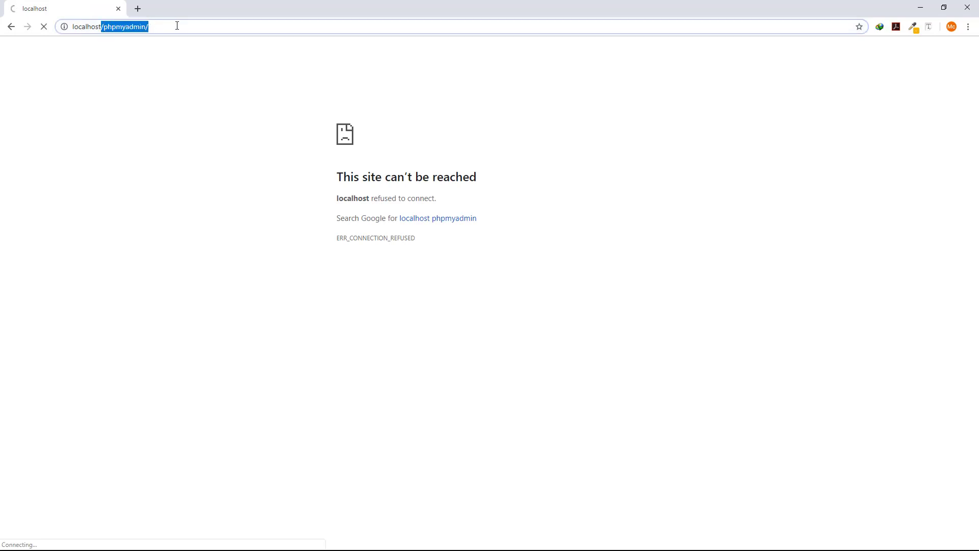
text(:)
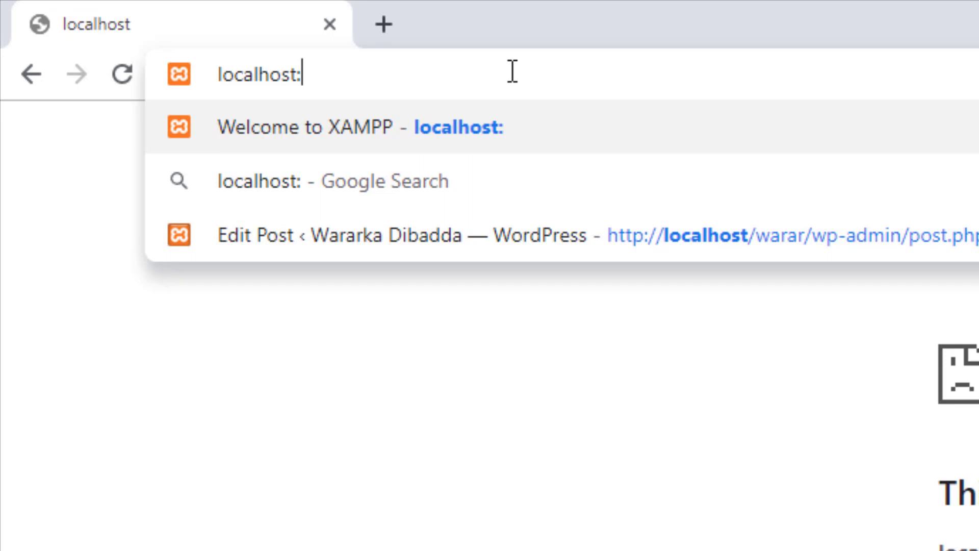
text(90)
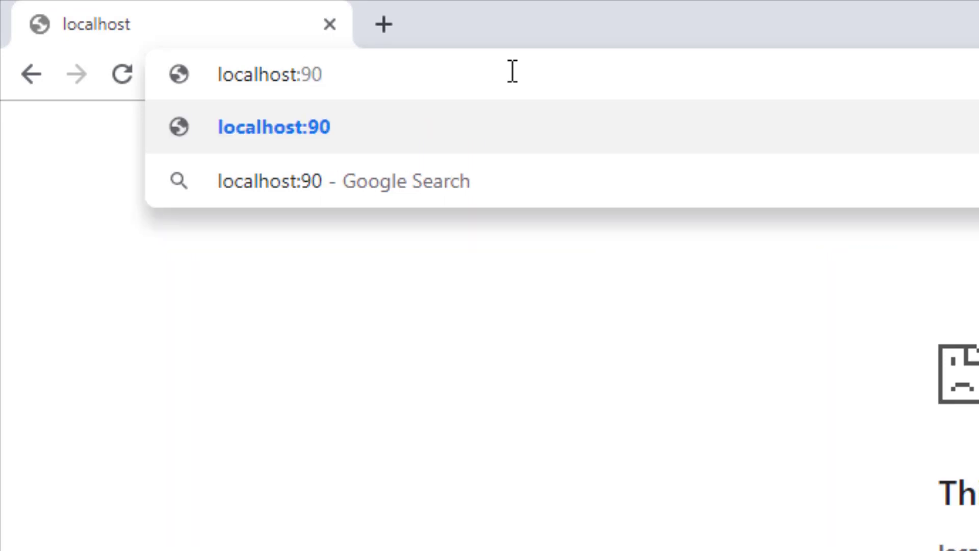
text(/php)
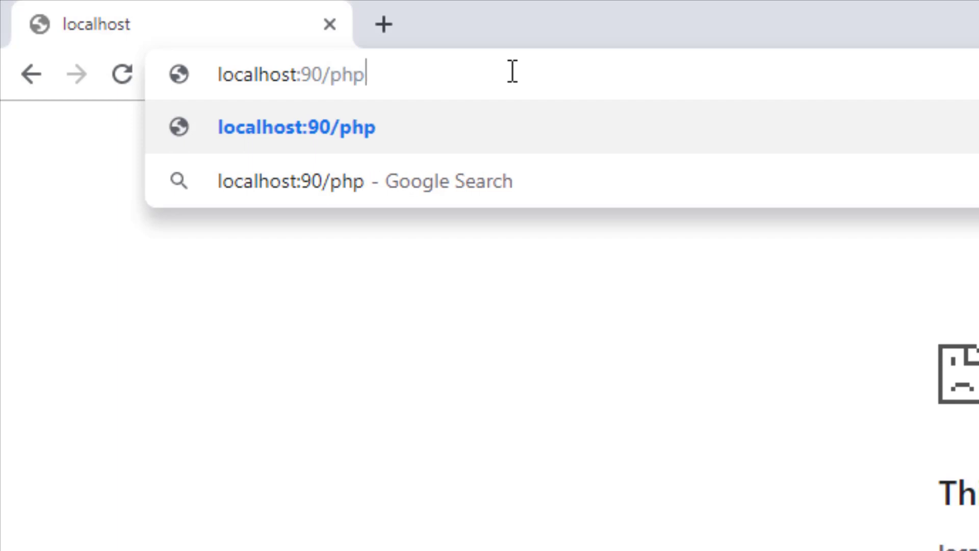
text(myadmi)
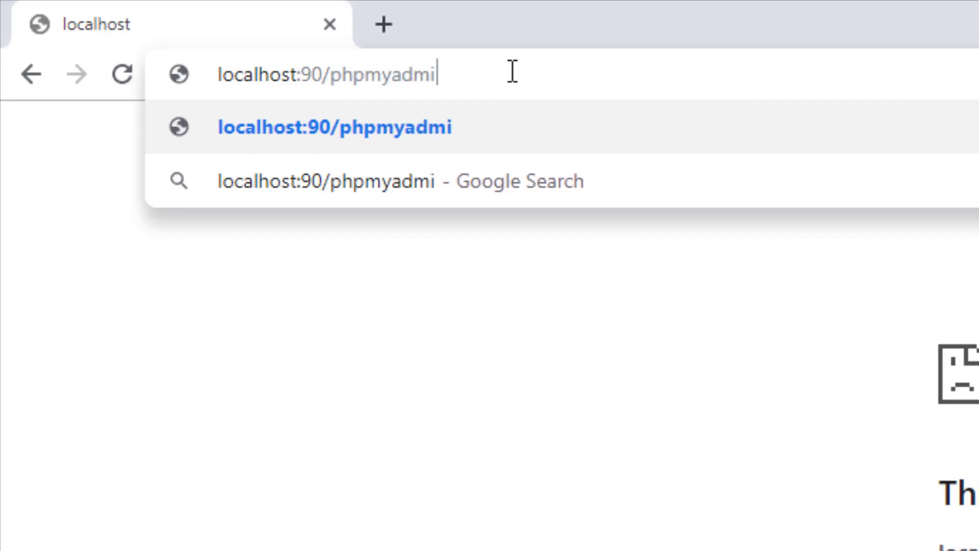
text(n)
key(Return)
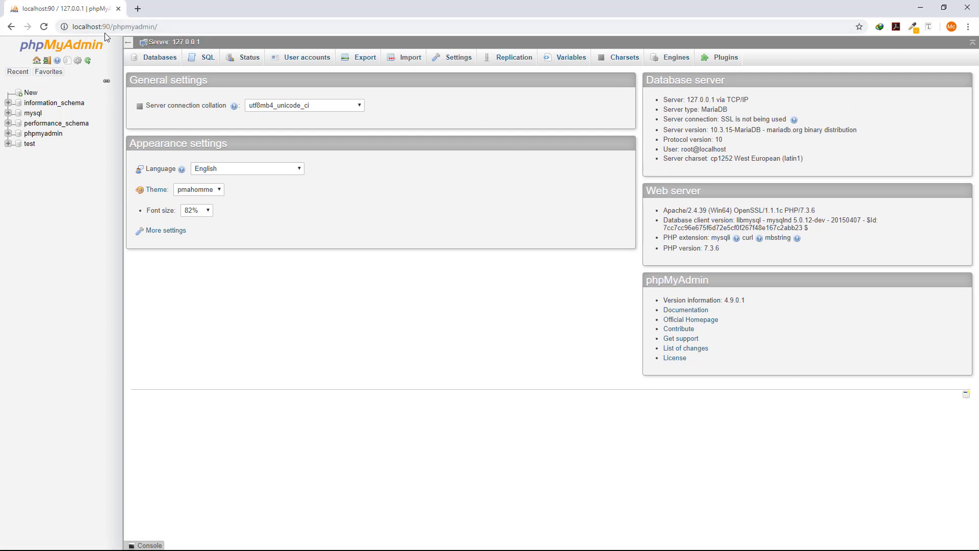
drag(102, 27, 112, 27)
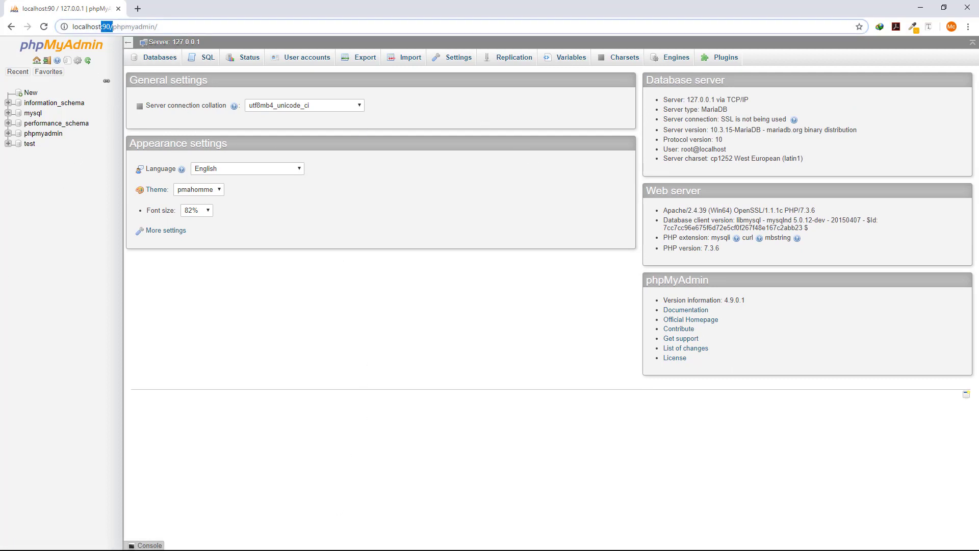
Switch to httpd.conf in Notepad and undo the last port change in the ServerName entry
key(super+Tab)
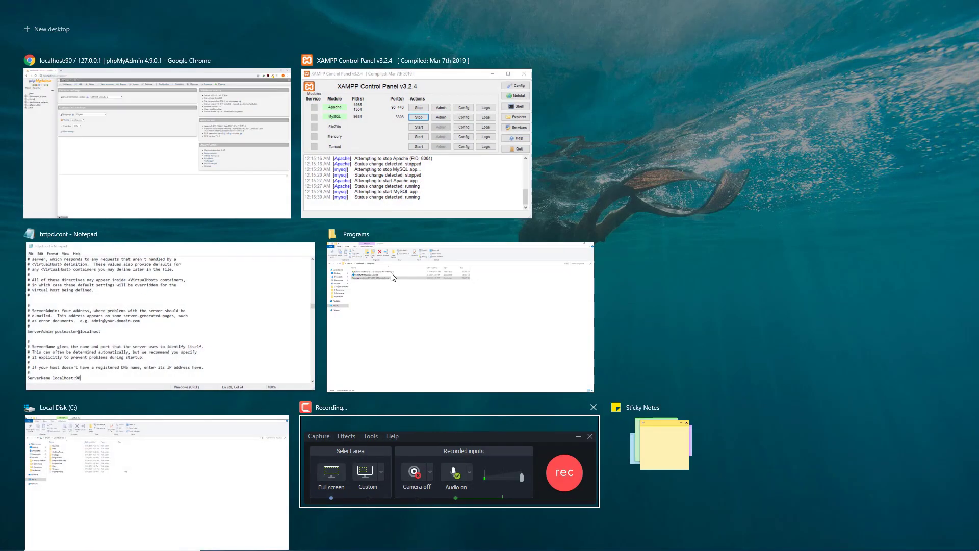
click(438, 170)
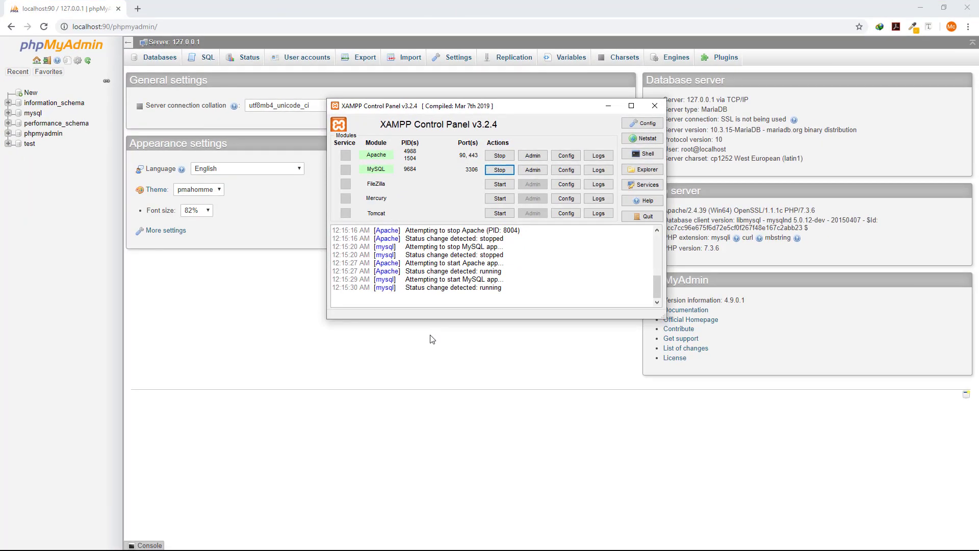
key(super+Tab)
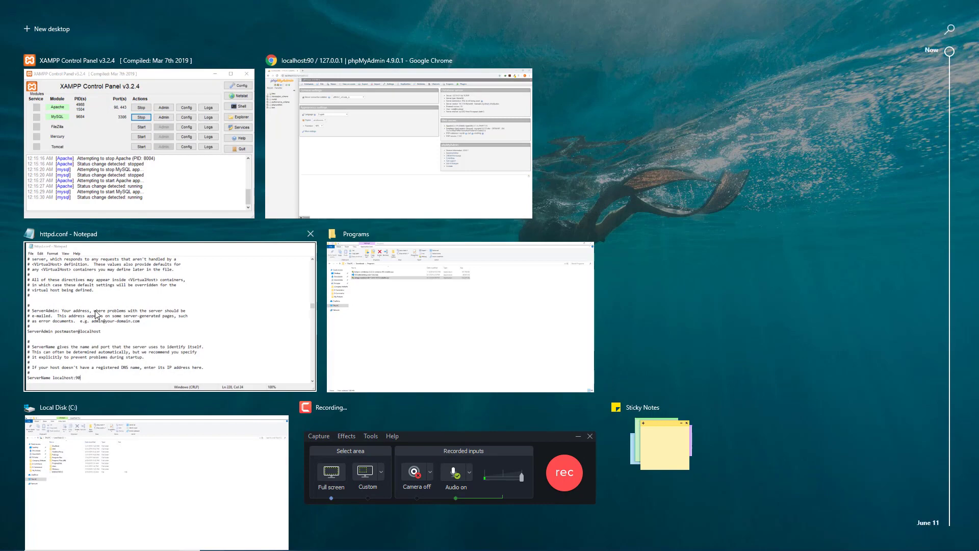
click(83, 315)
click(431, 207)
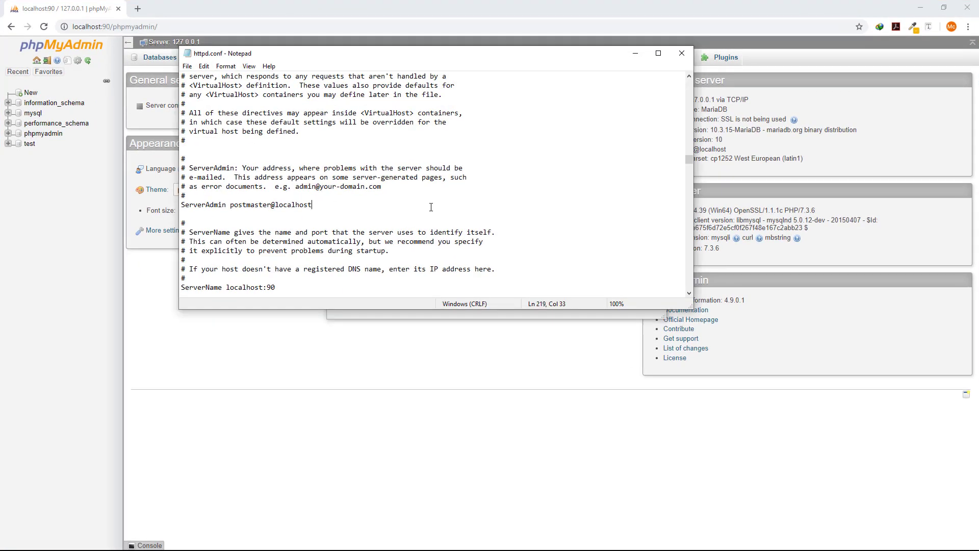
key(ctrl+z)
Go to the beginning of httpd.conf, search the file for 90, and close the search
scroll(328, 216, up, 20)
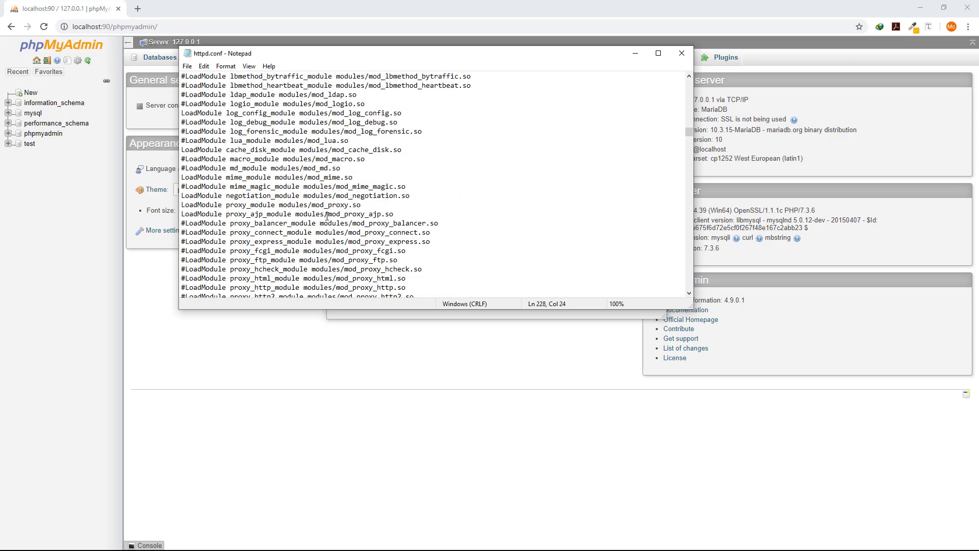
scroll(333, 211, up, 3)
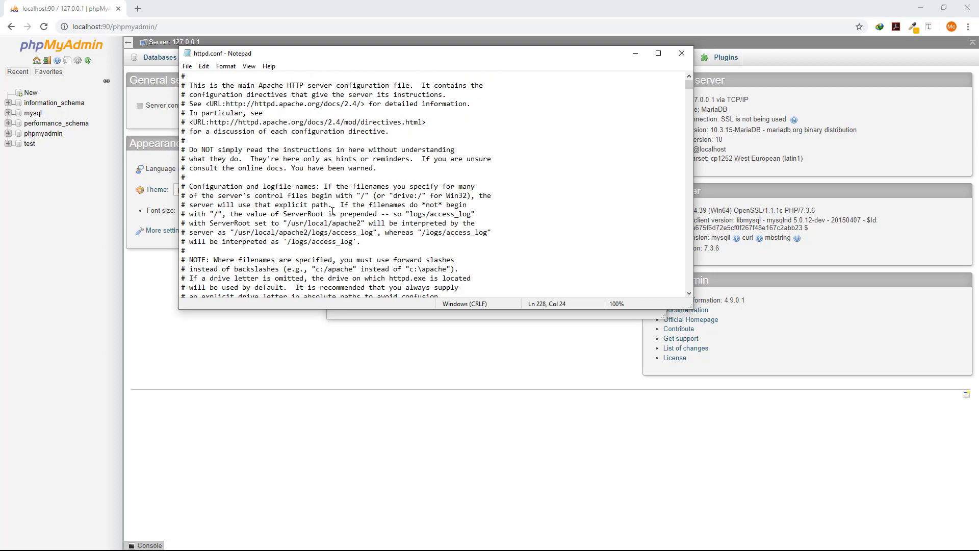
key(ctrl+f)
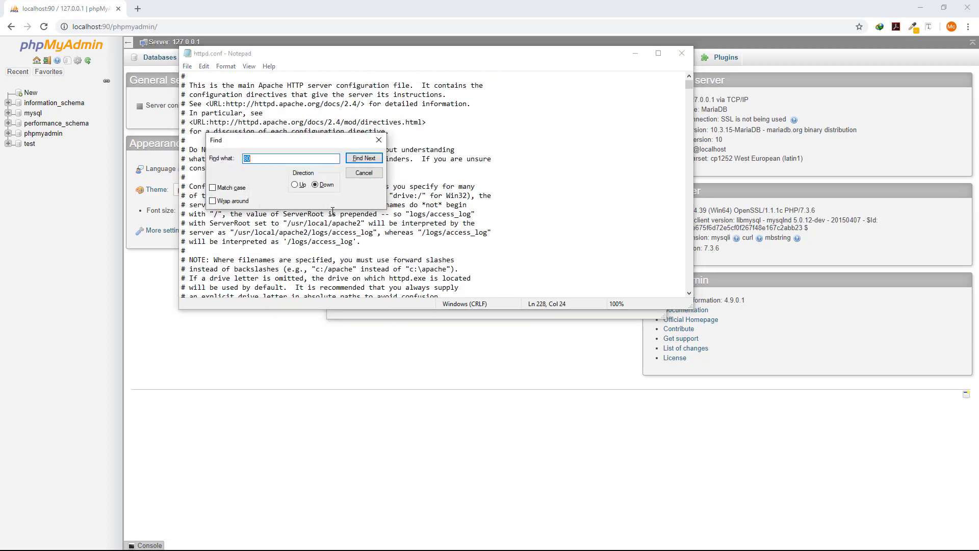
text(90)
key(Return)
key(Return)
click(379, 140)
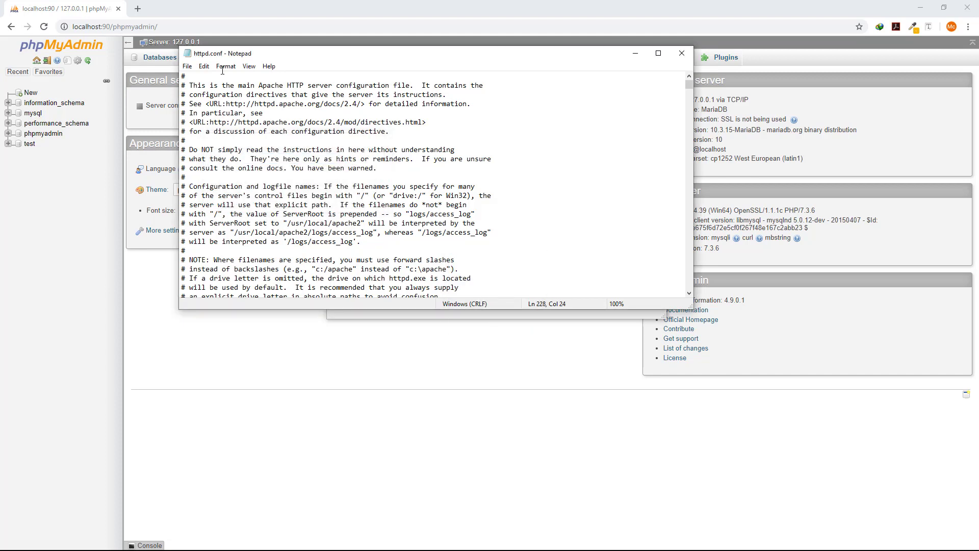
Save httpd.conf and reload localhost:90/phpmyadmin in the browser to test the port
click(188, 66)
click(204, 101)
click(635, 56)
click(163, 26)
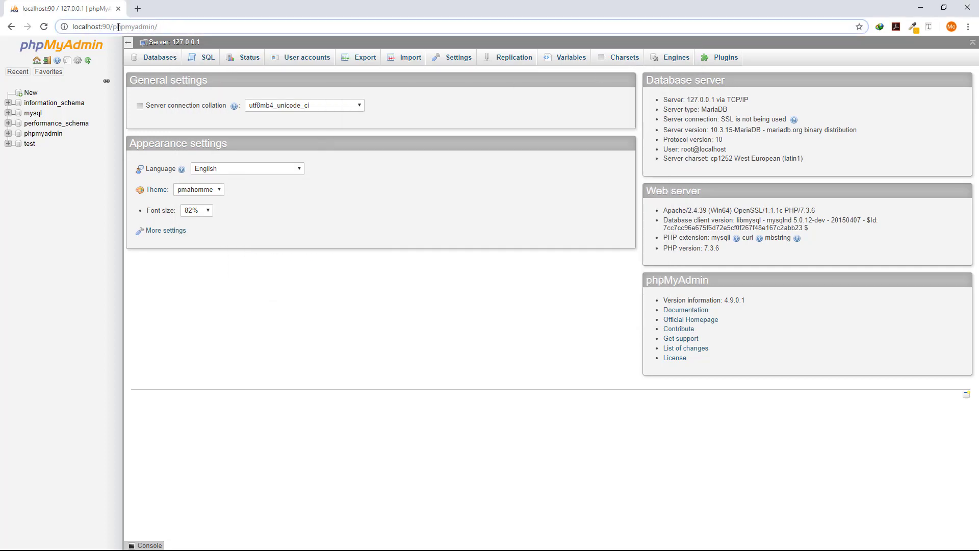
key(Return)
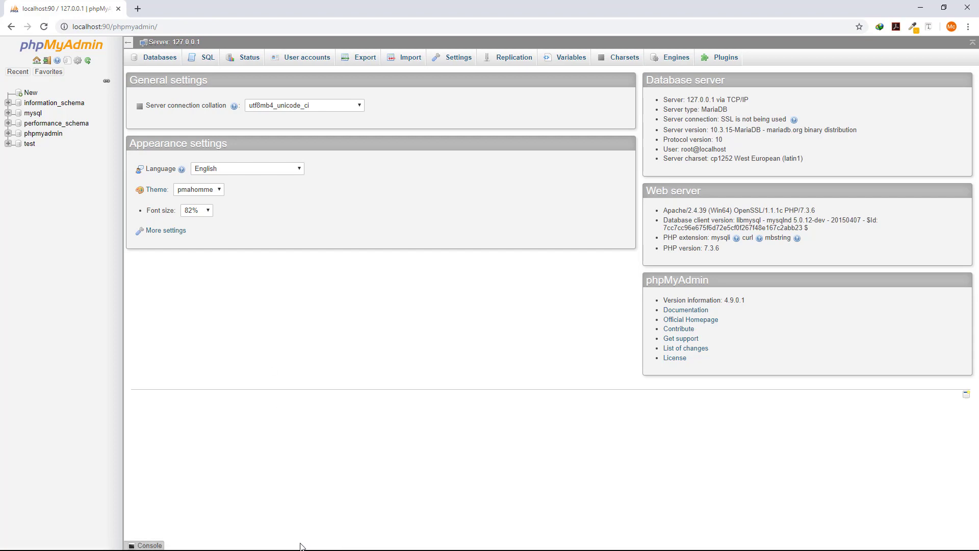
Restart Apache and MySQL from the XAMPP Control Panel to apply the saved httpd.conf, and minimize the control panel
key(super+Tab)
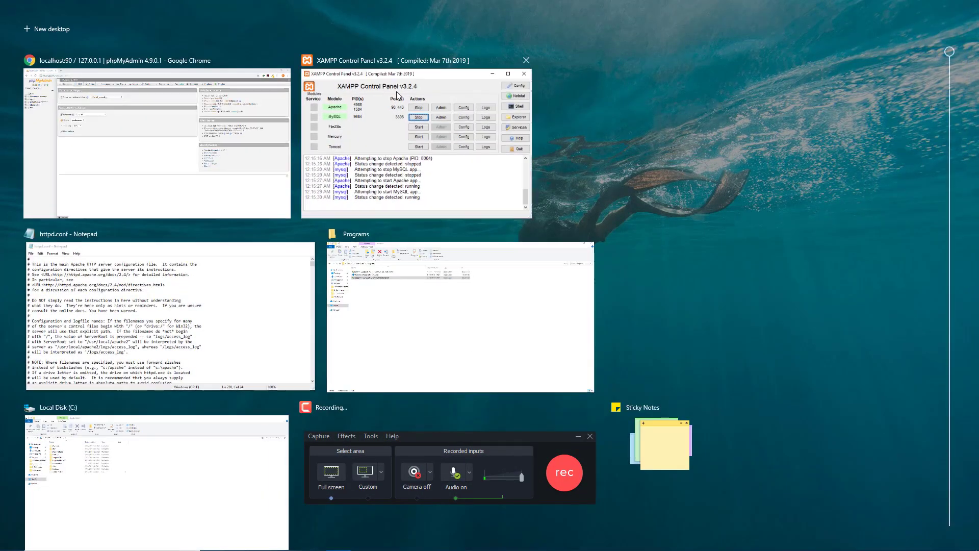
click(490, 147)
click(498, 155)
click(496, 170)
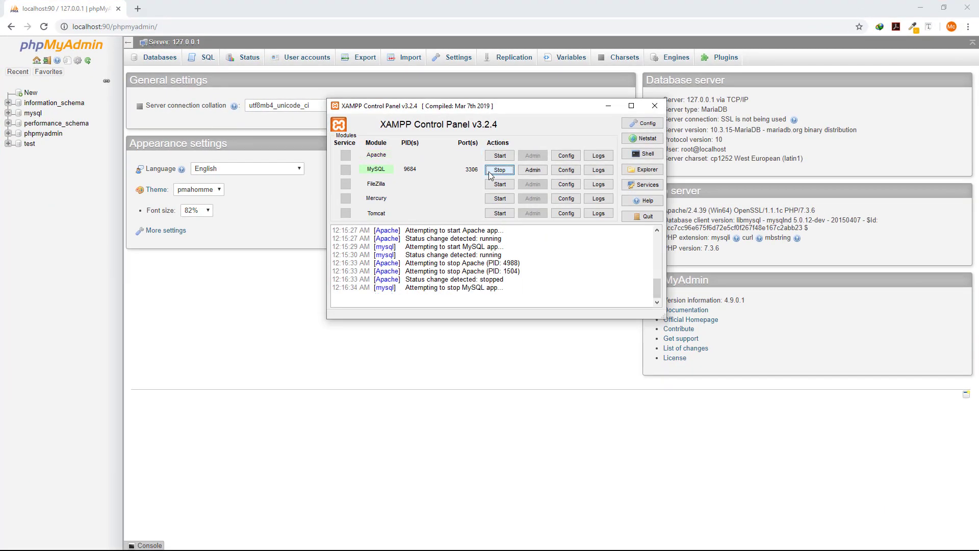
click(500, 156)
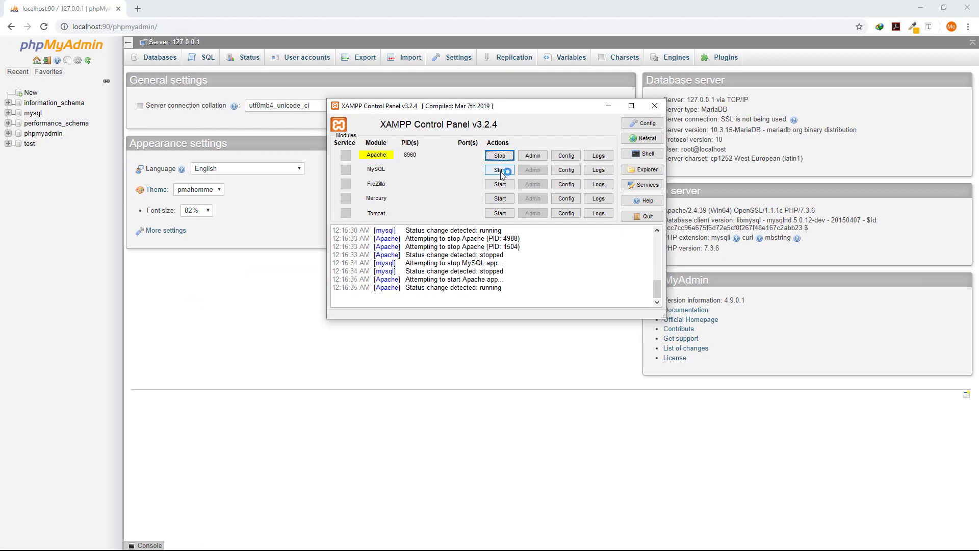
click(500, 171)
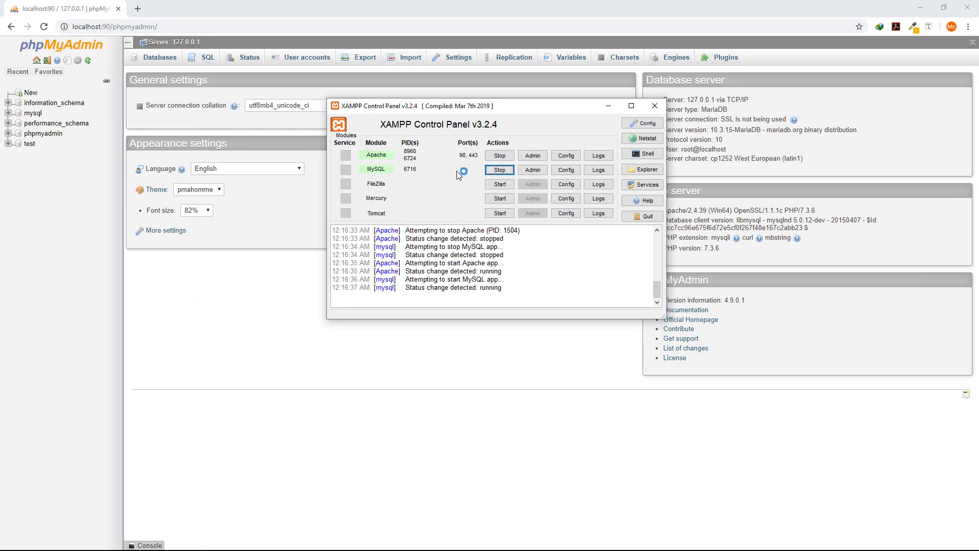
click(608, 106)
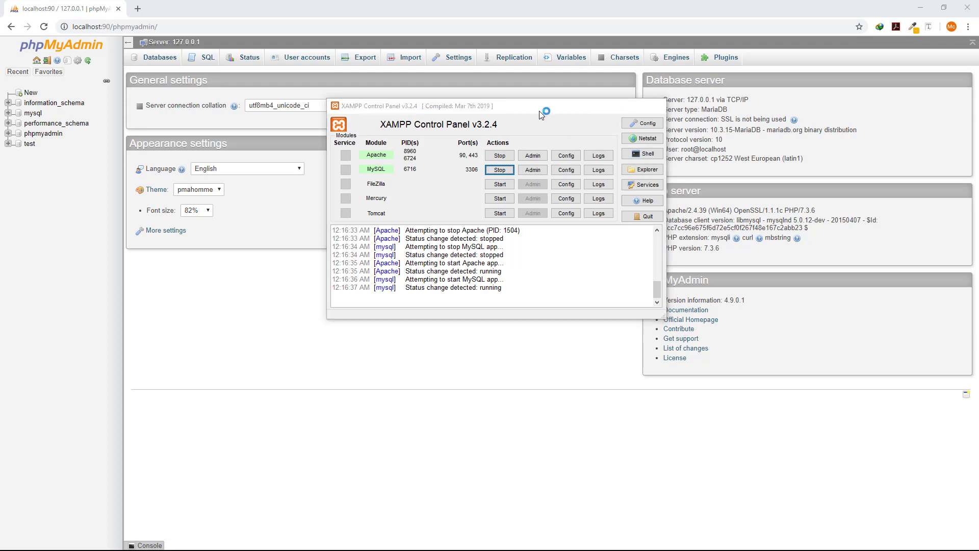
Reload localhost:90/phpmyadmin twice to check whether port 90 still responds after the restart
click(127, 28)
key(Return)
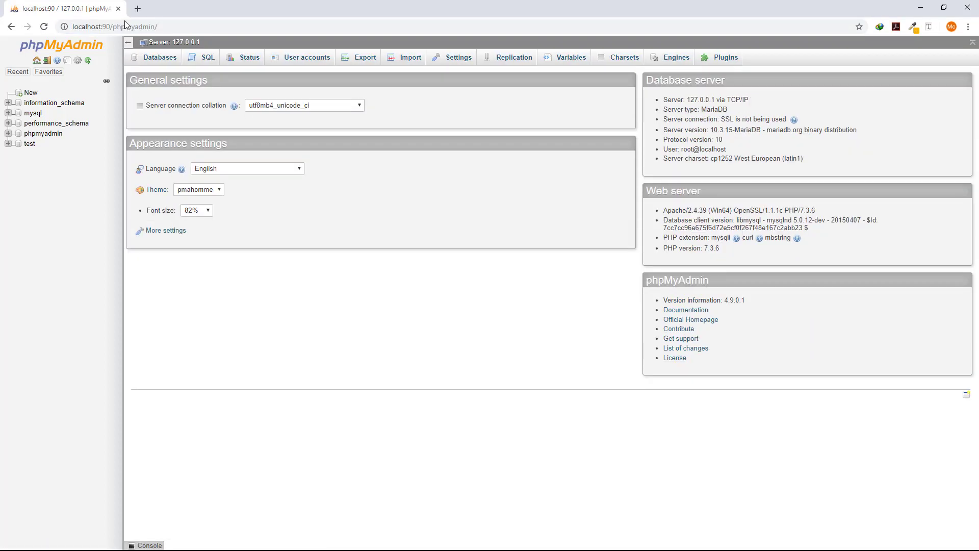
click(125, 22)
key(Return)
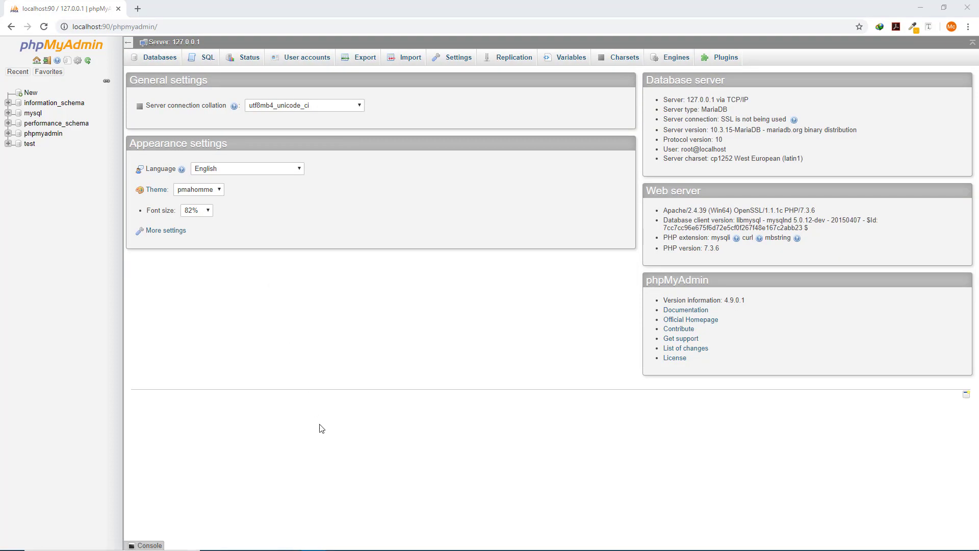
Return to httpd.conf, set the port on the uncommented Listen line to 80, and check the port in the ServerName entry
key(super+Tab)
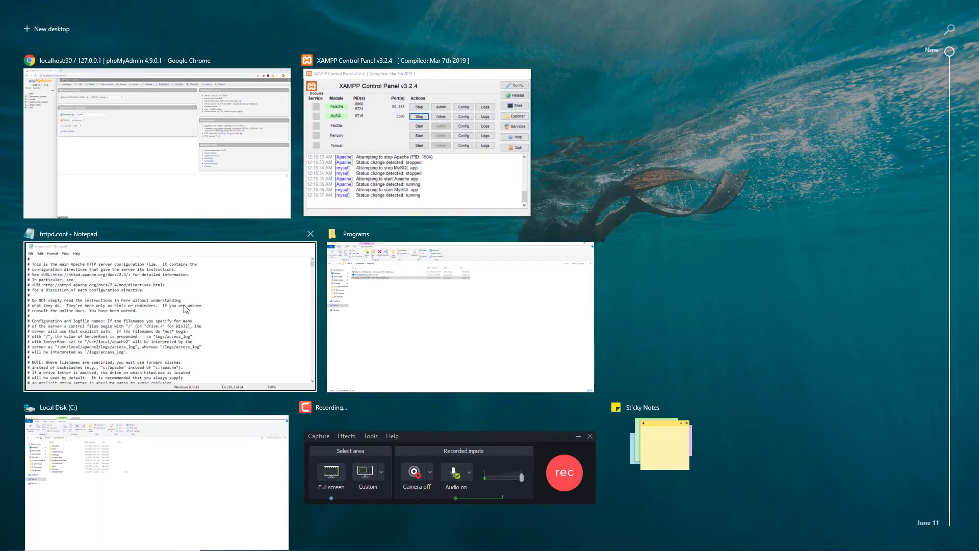
click(186, 306)
scroll(401, 236, down, 9)
scroll(402, 236, down, 7)
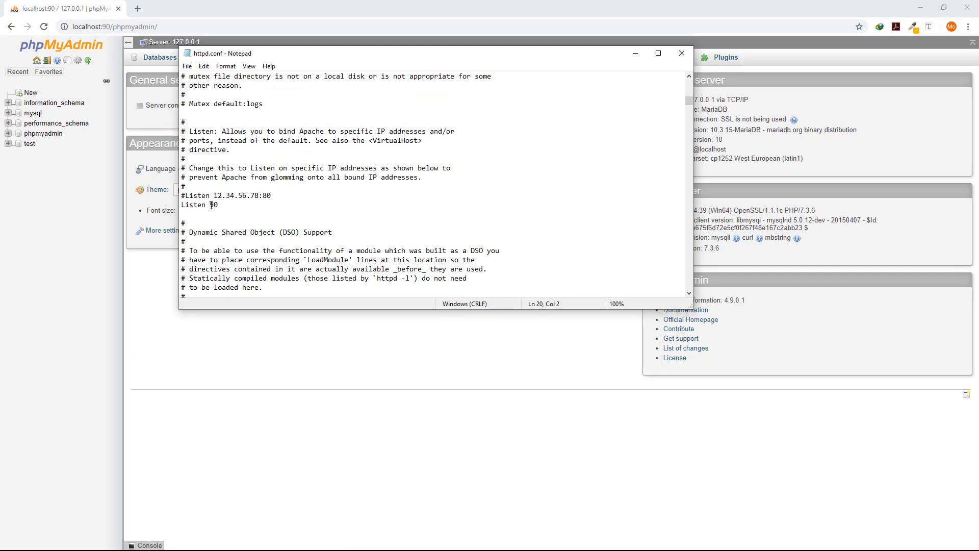
drag(213, 204, 222, 204)
text(80)
scroll(315, 178, down, 20)
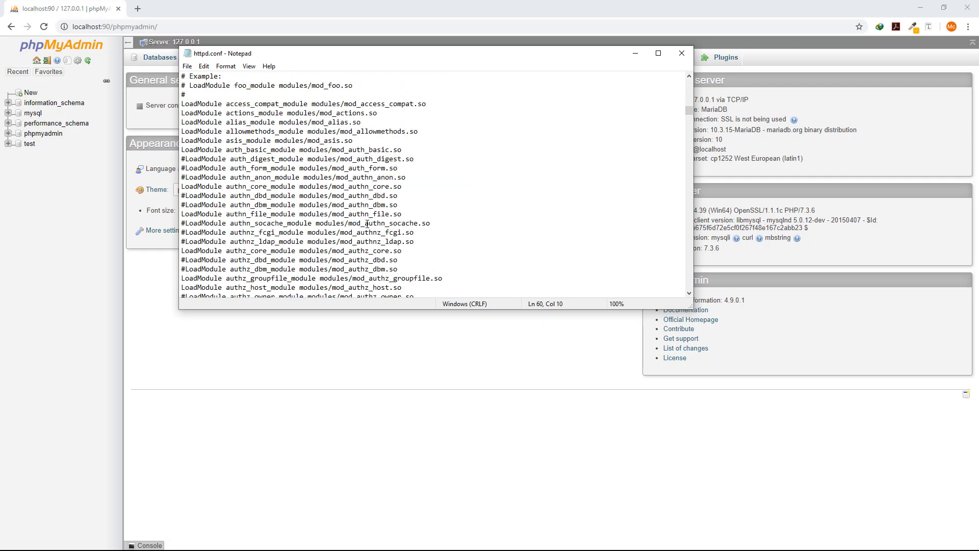
scroll(393, 208, up, 2)
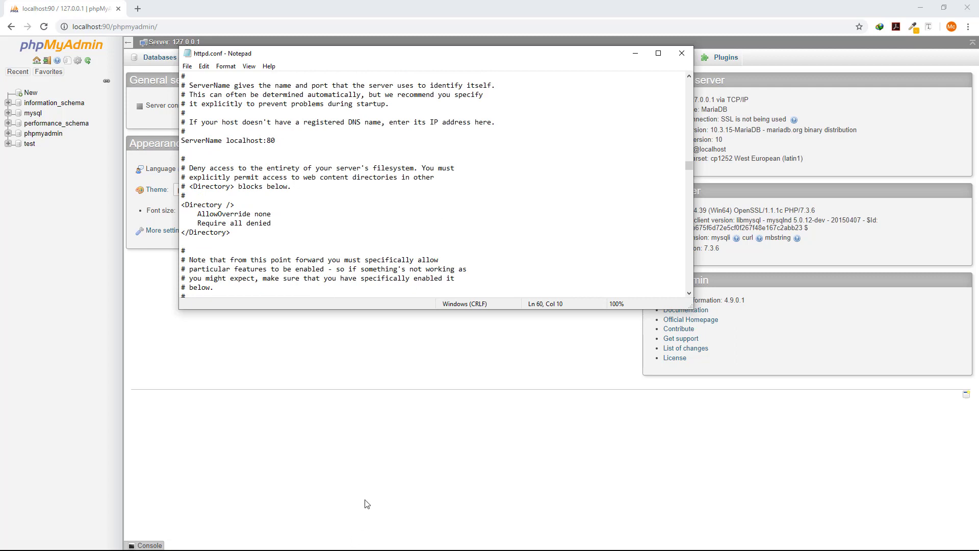
Restart Apache and MySQL in the XAMPP Control Panel to apply port 80, and minimize the control panel
key(super+Tab)
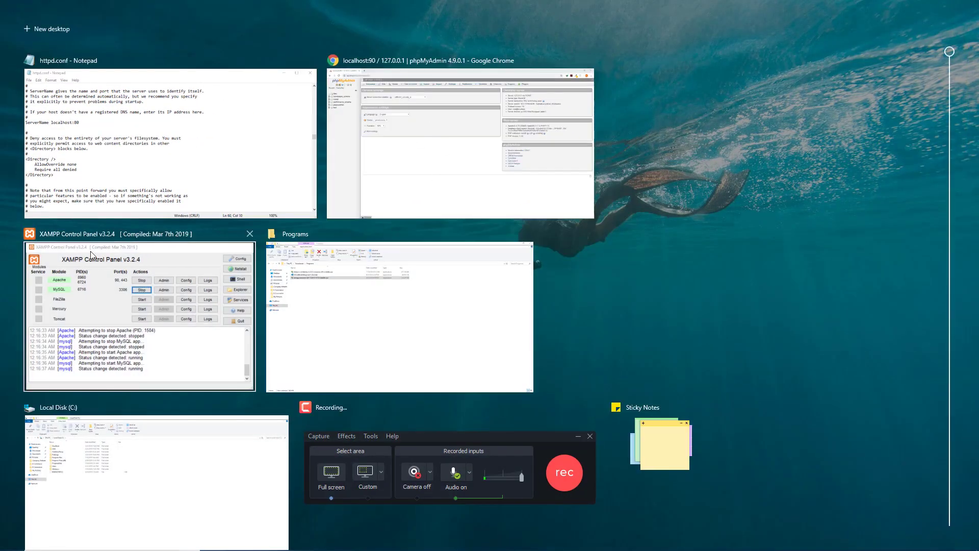
click(153, 296)
click(499, 155)
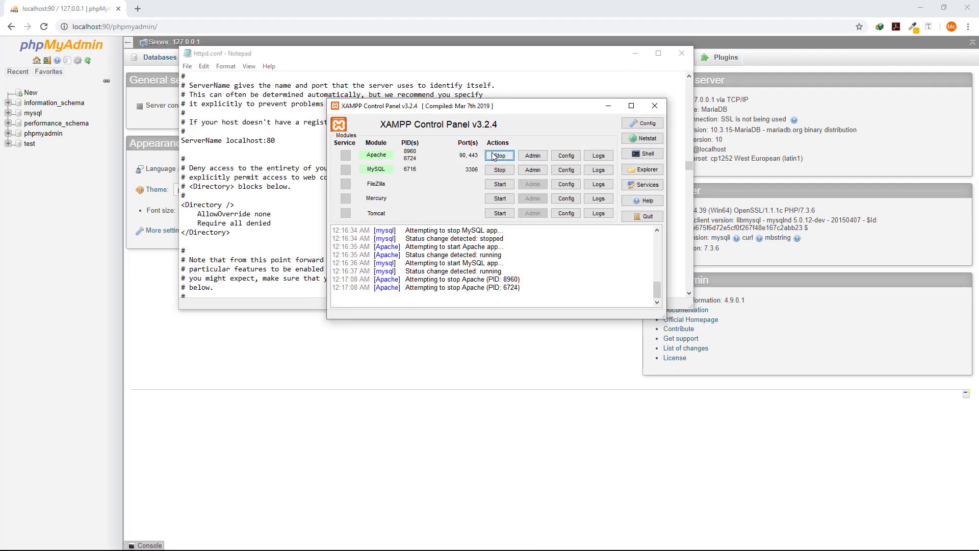
click(499, 169)
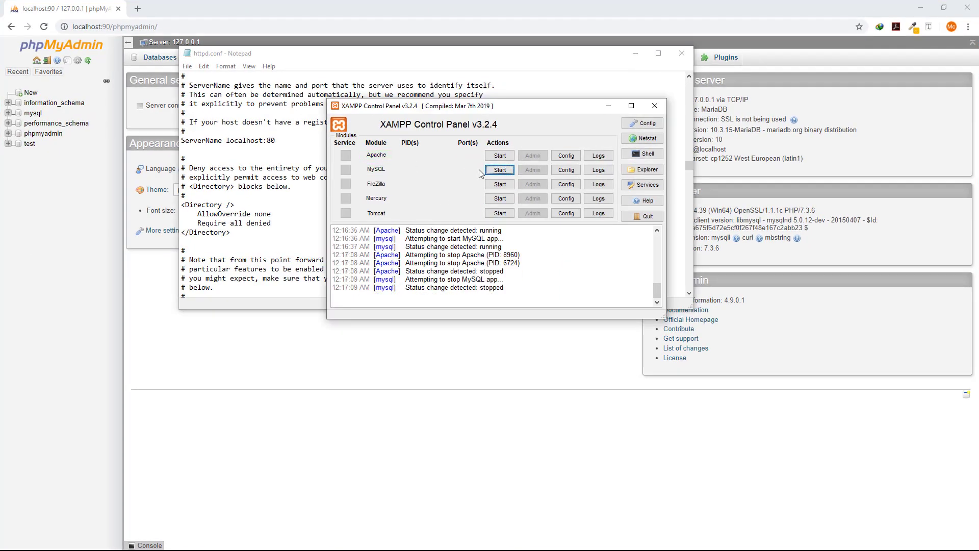
click(500, 155)
click(498, 174)
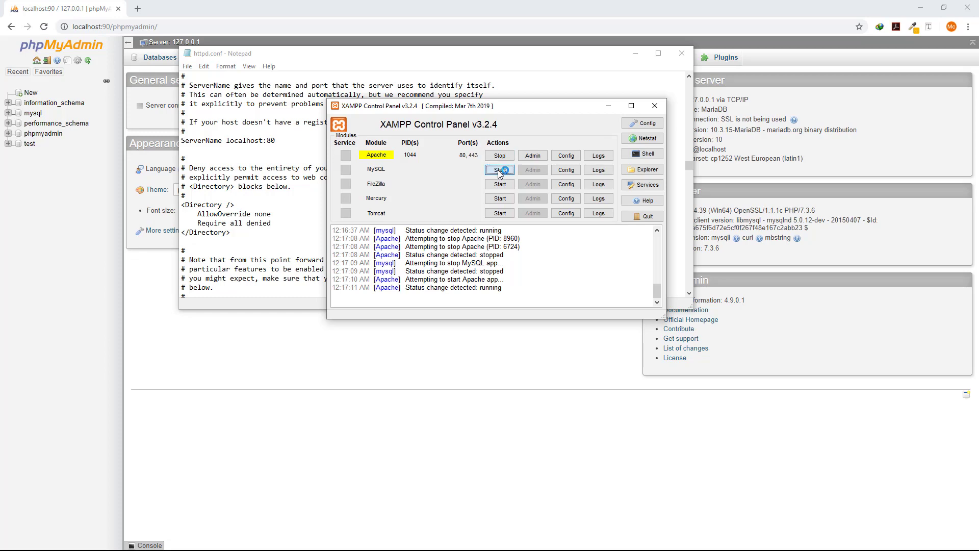
click(601, 110)
Reload localhost:90/phpmyadmin in the browser, remove the :90 port from the address, and load localhost/phpmyadmin
click(201, 24)
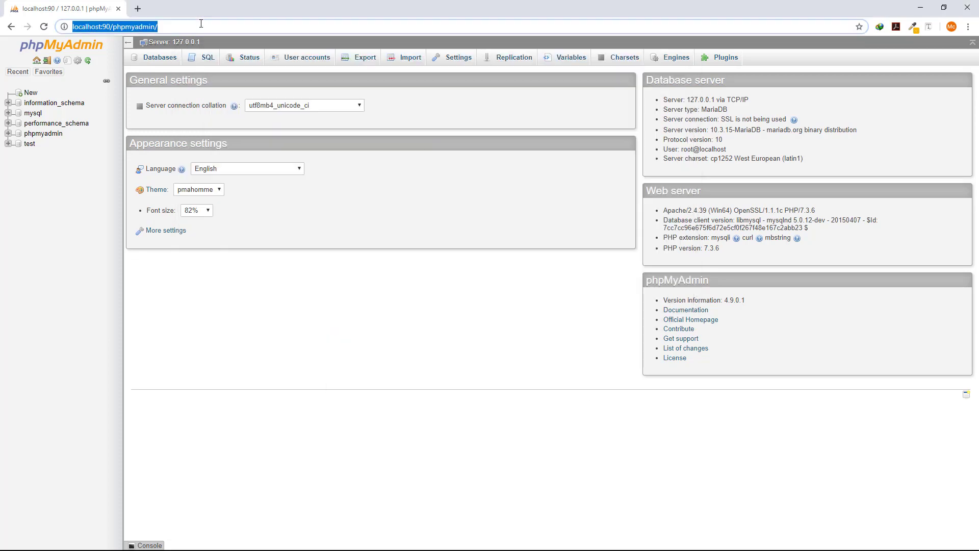
key(Return)
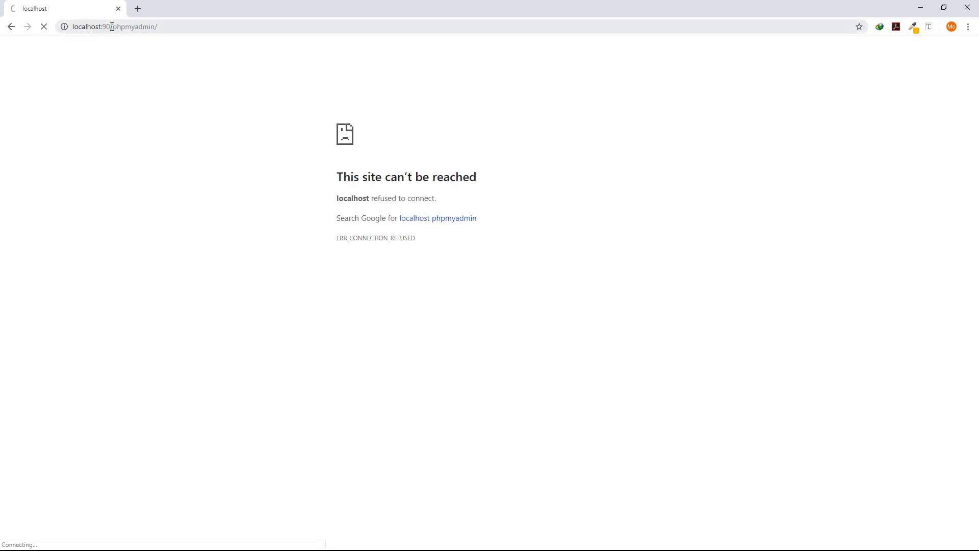
drag(98, 26, 111, 27)
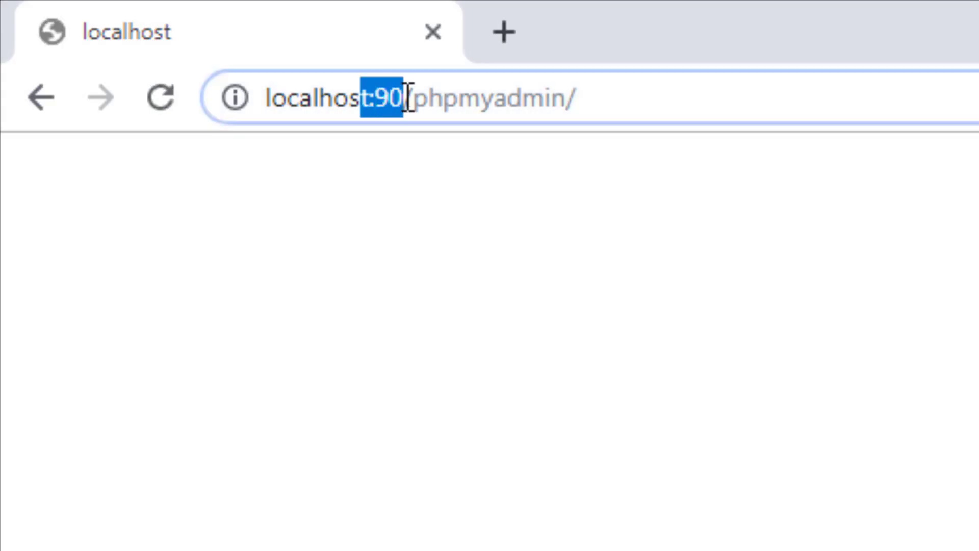
text(t)
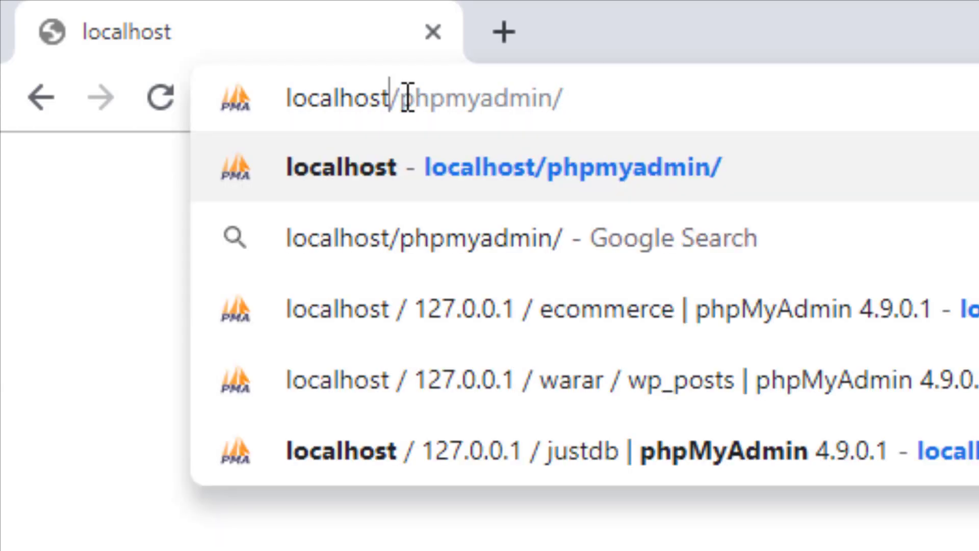
key(Return)
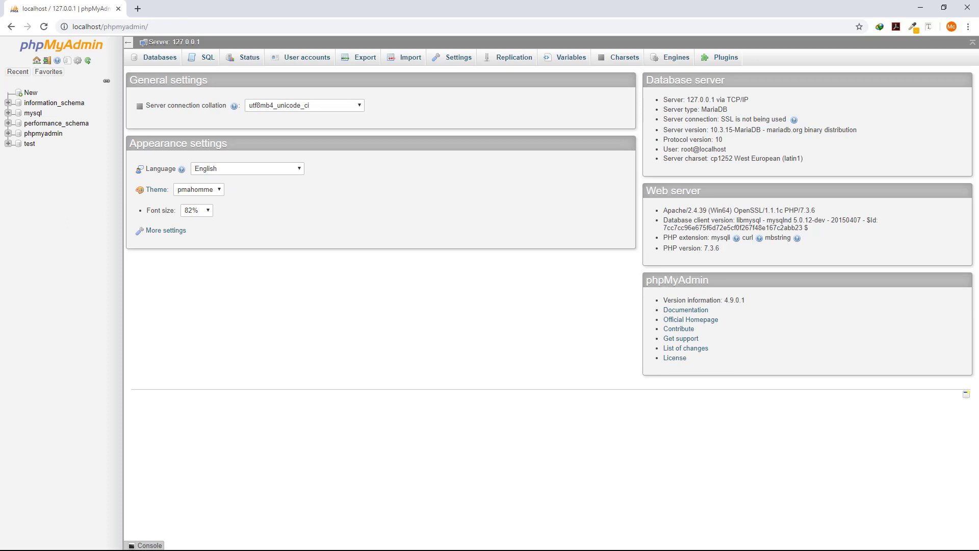
click(99, 28)
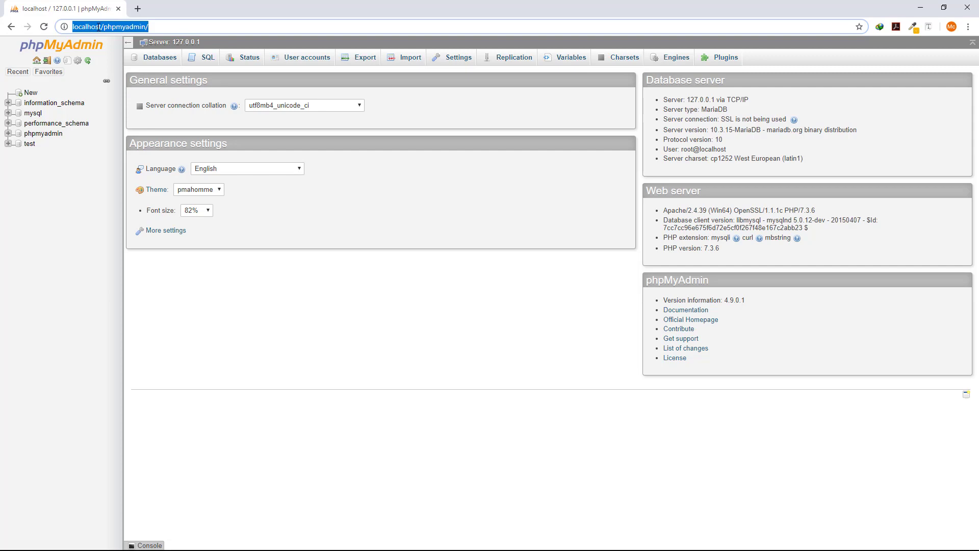
Bring the XAMPP Control Panel forward, search Windows for xampp-control, and launch its shortcut as administrator
key(super+Tab)
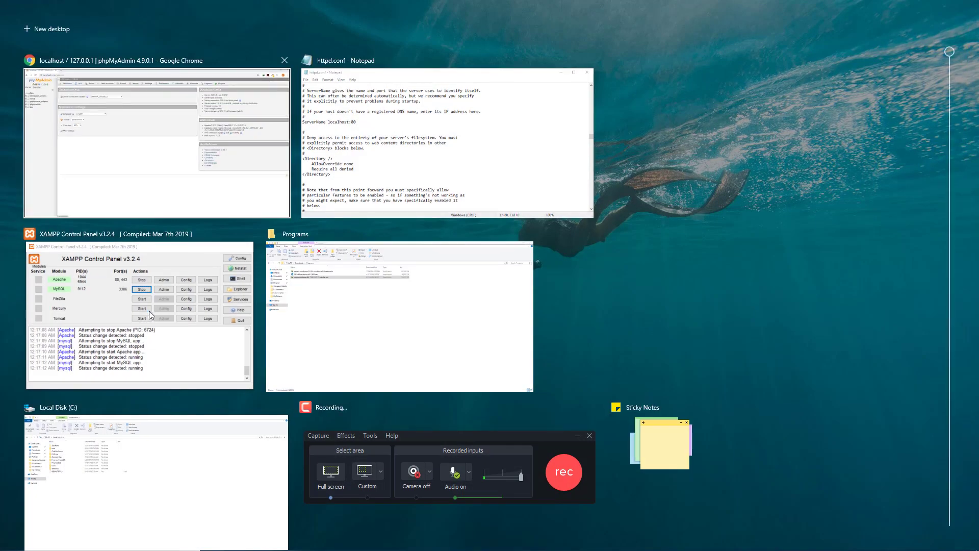
click(145, 320)
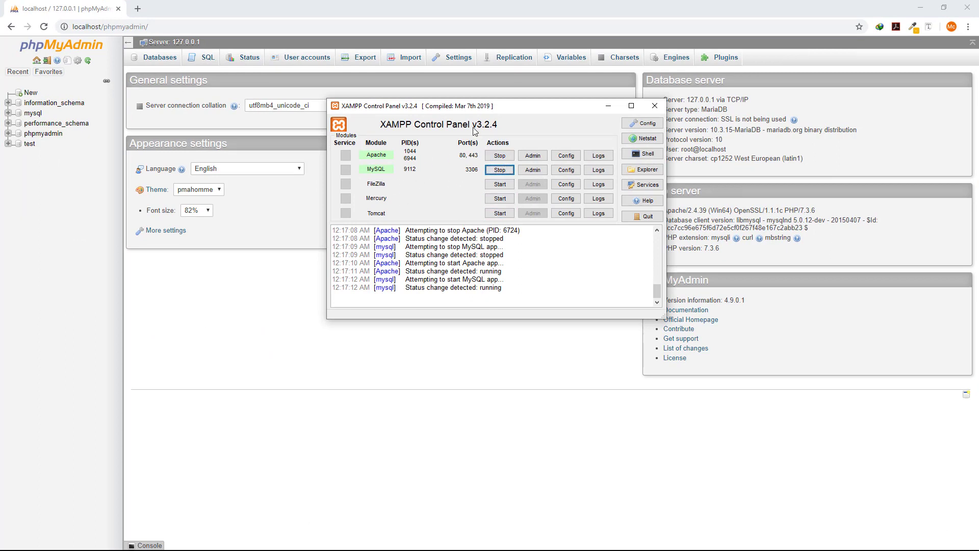
drag(469, 109, 445, 99)
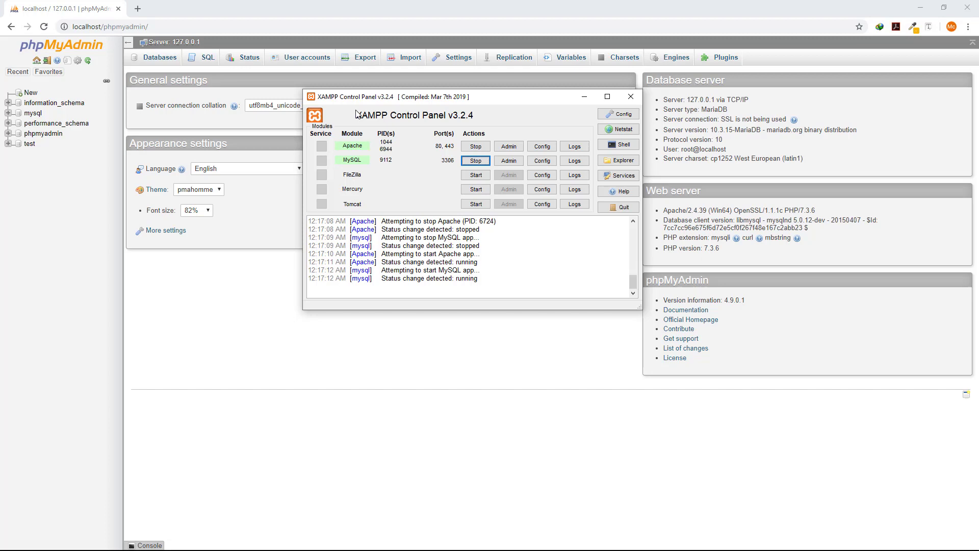
key(super)
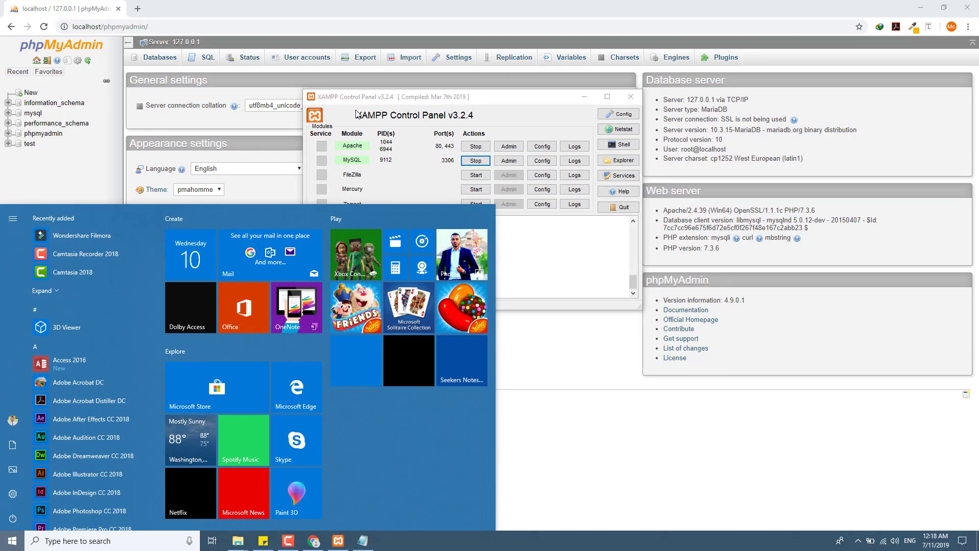
text(xam)
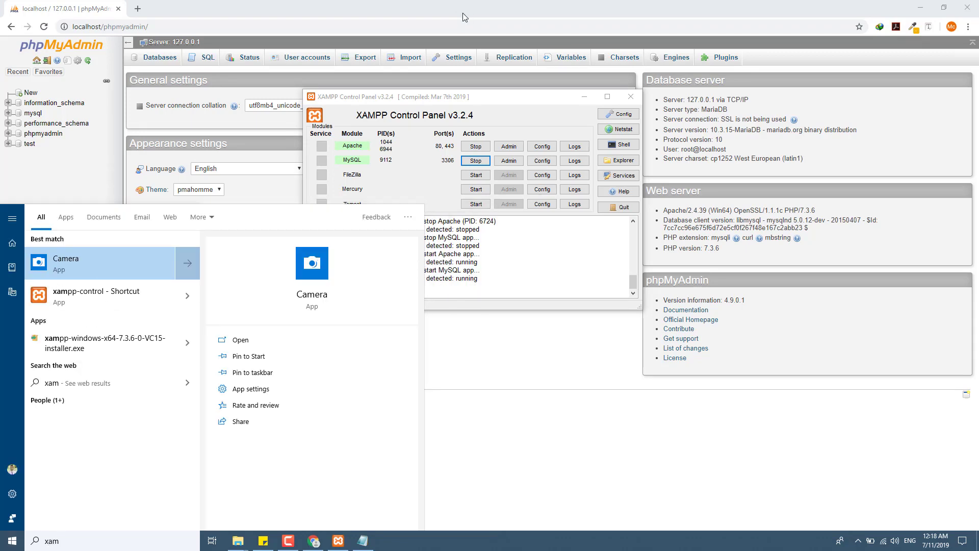
right_click(94, 295)
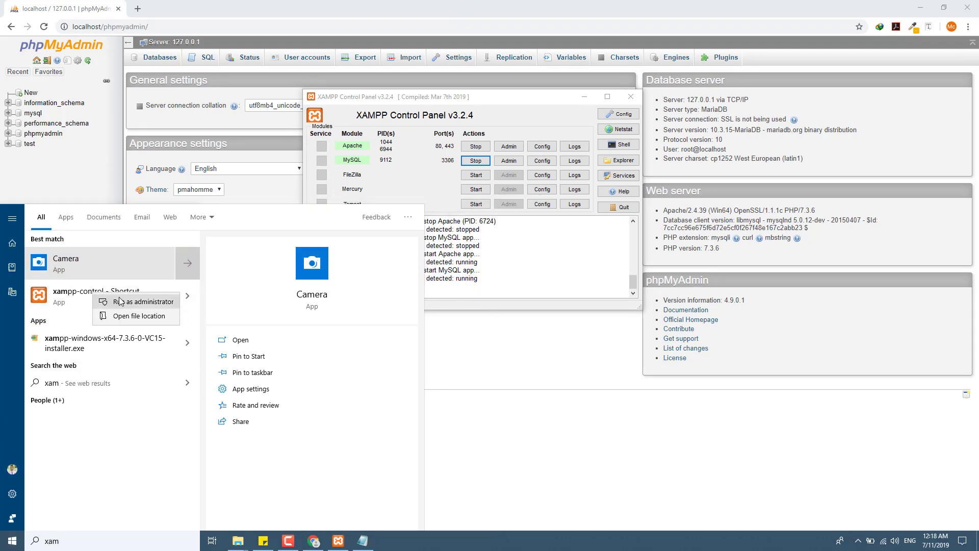
click(118, 298)
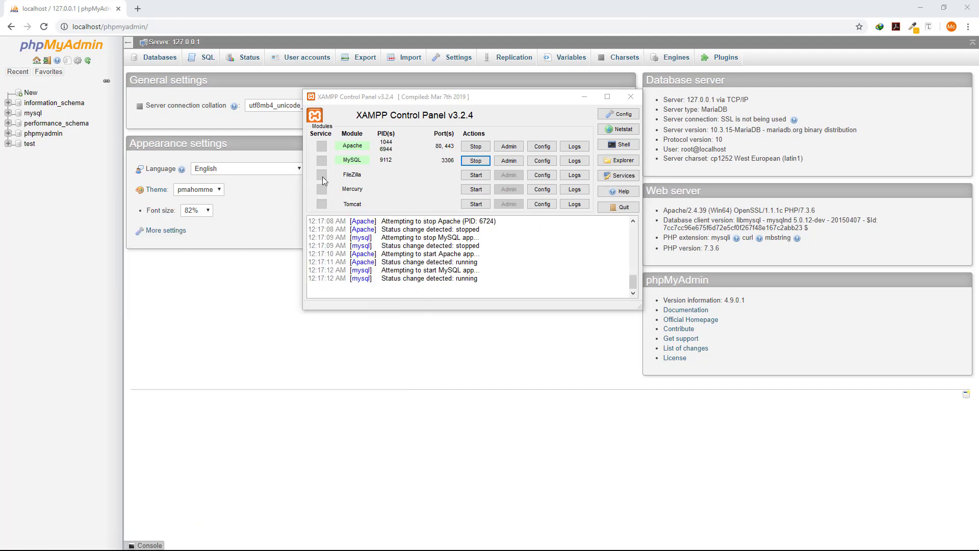
Close the original XAMPP Control Panel window and bring the administrator instance to the front
click(322, 146)
drag(526, 98, 379, 79)
click(482, 77)
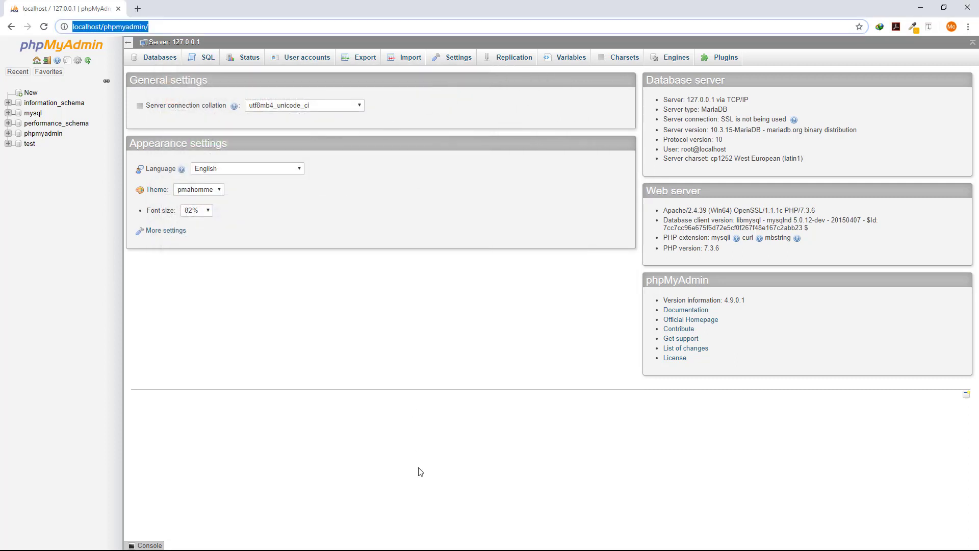
key(super+Tab)
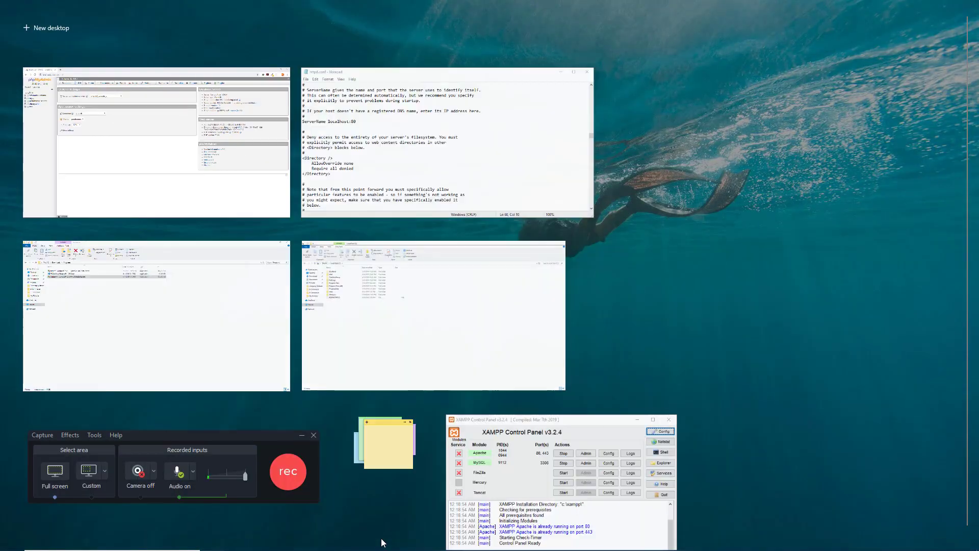
click(530, 480)
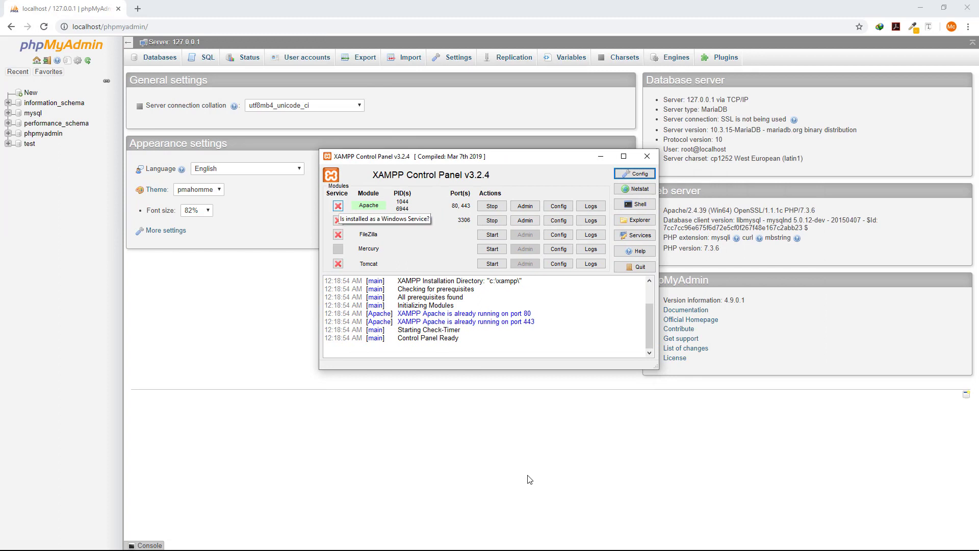
Stop Apache and MySQL, and install both modules as Windows services, confirming each installation
click(492, 206)
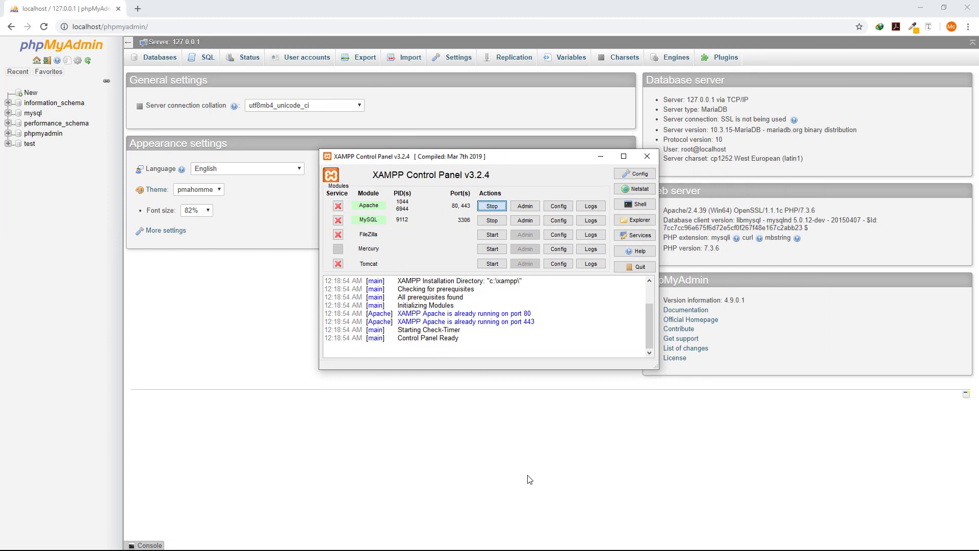
click(491, 220)
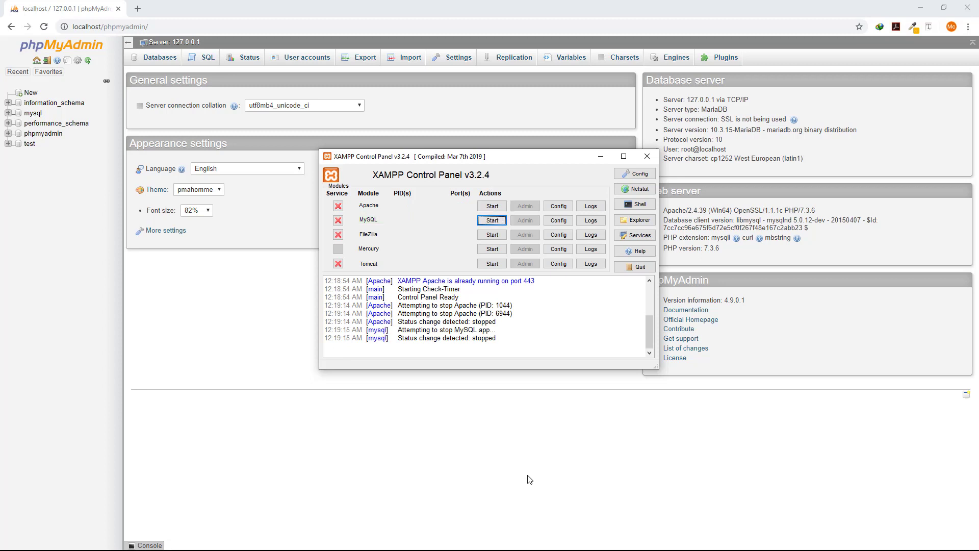
click(338, 206)
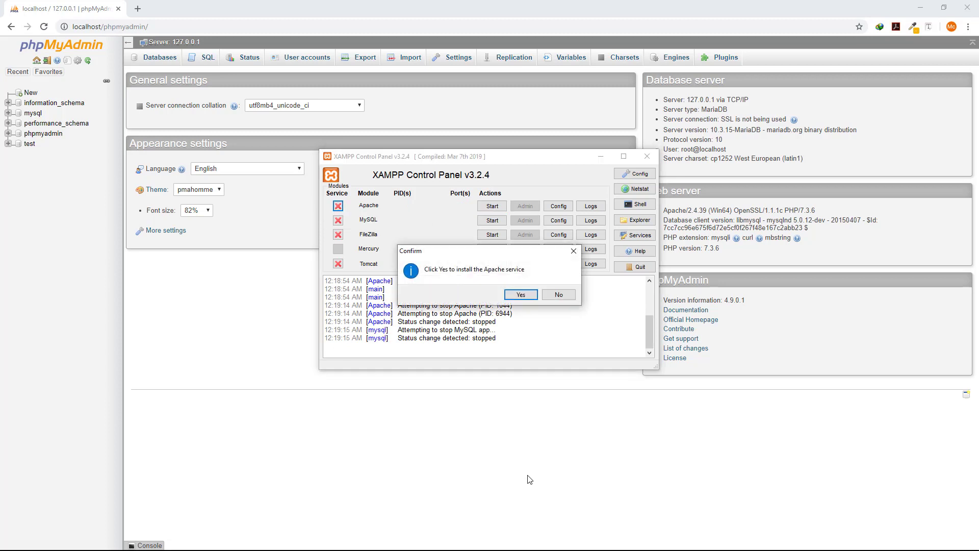
click(521, 295)
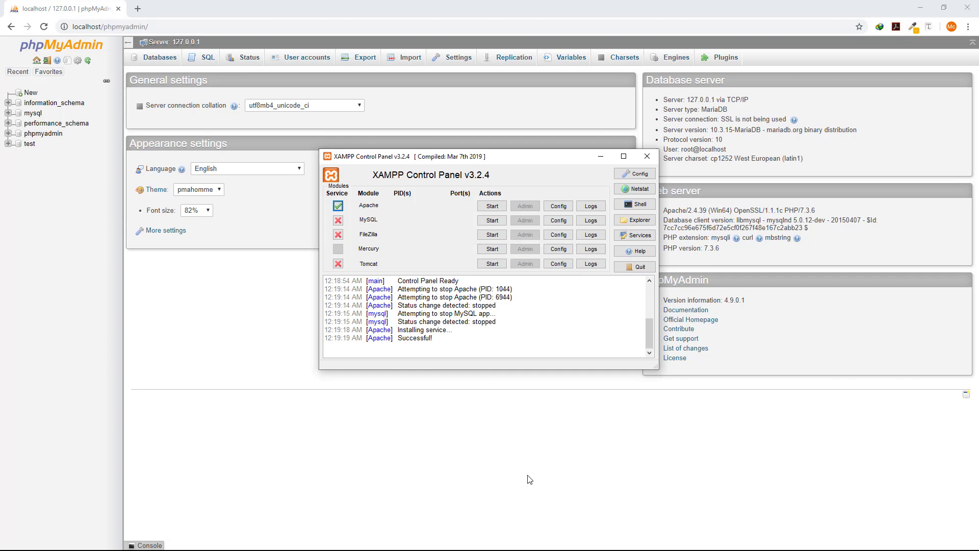
click(338, 220)
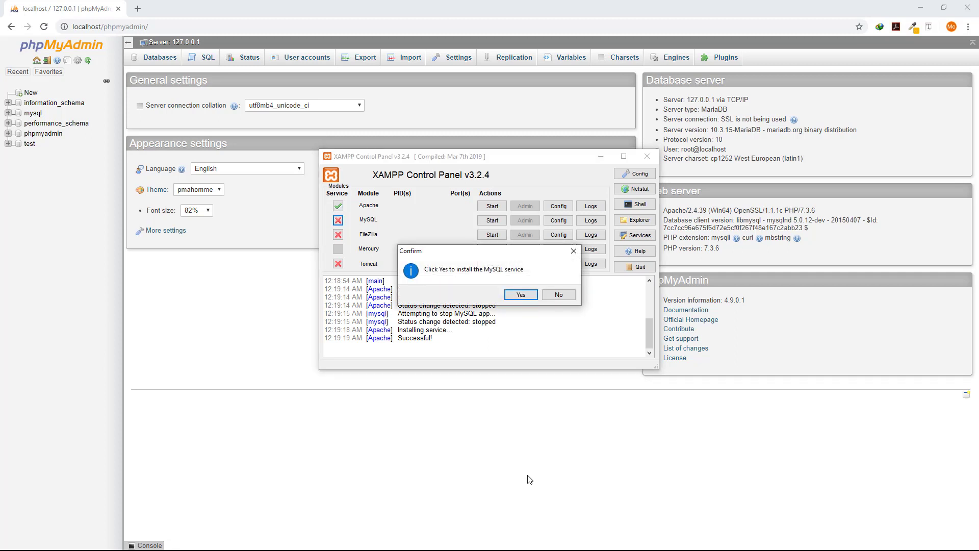
key(Return)
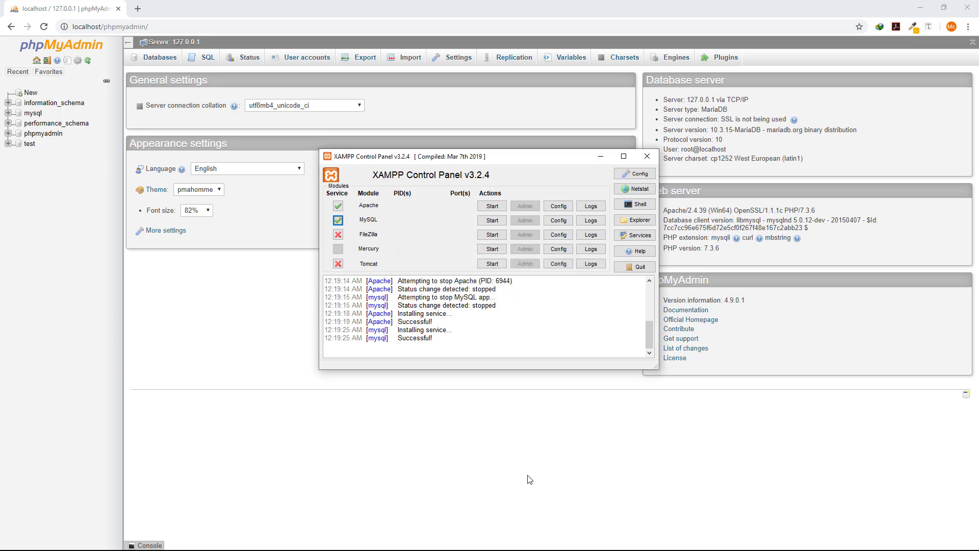
Start the Apache and MySQL services and close the XAMPP Control Panel
click(492, 206)
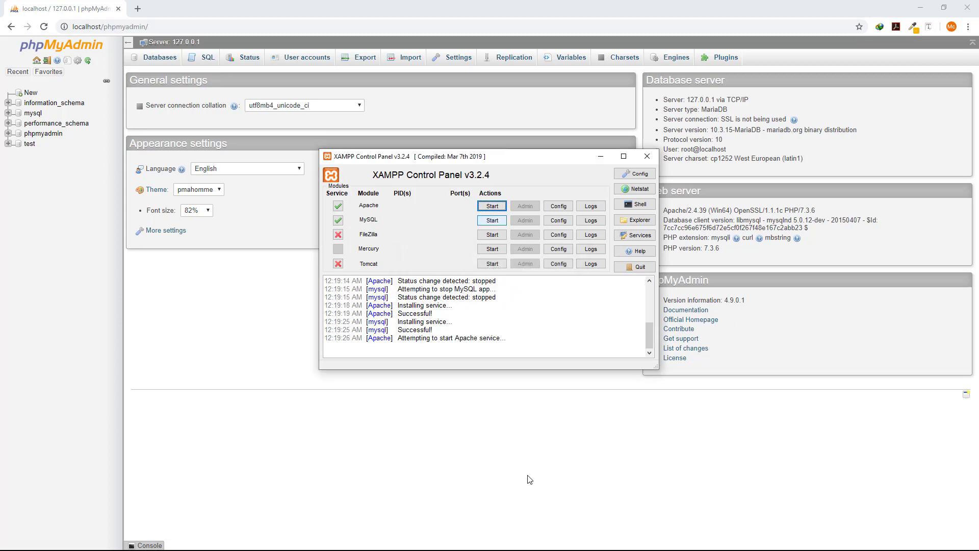
click(492, 220)
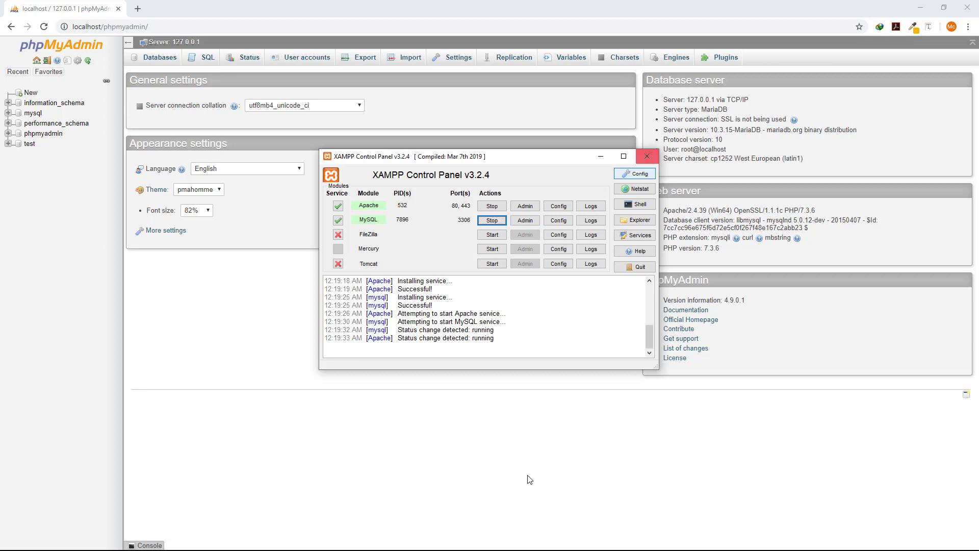
click(647, 157)
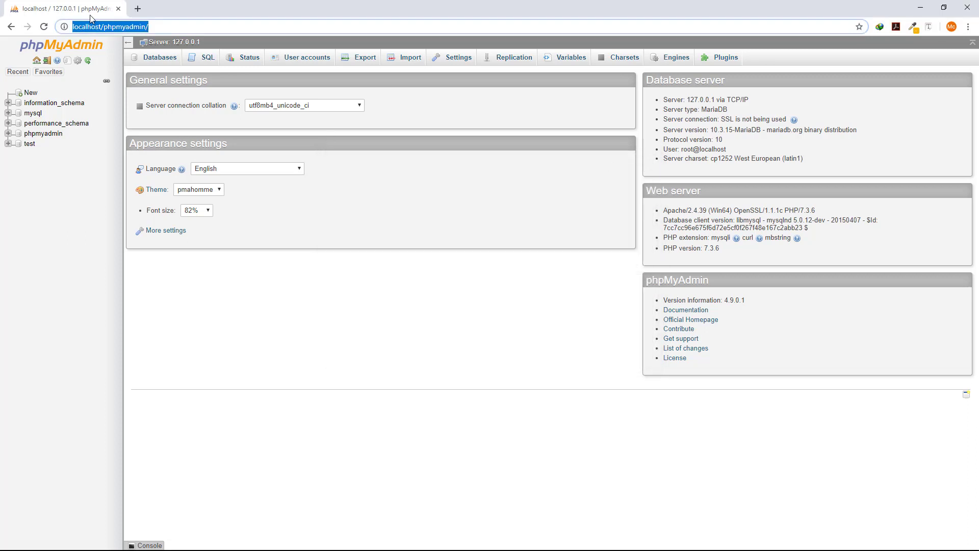
Reload localhost/phpmyadmin to test it with the control panel closed, and minimize the browser
key(Return)
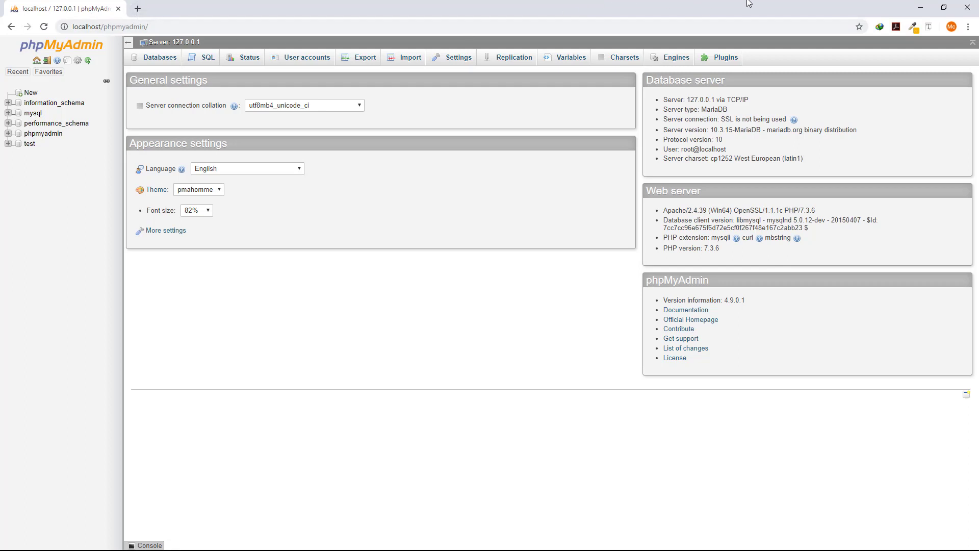
click(921, 8)
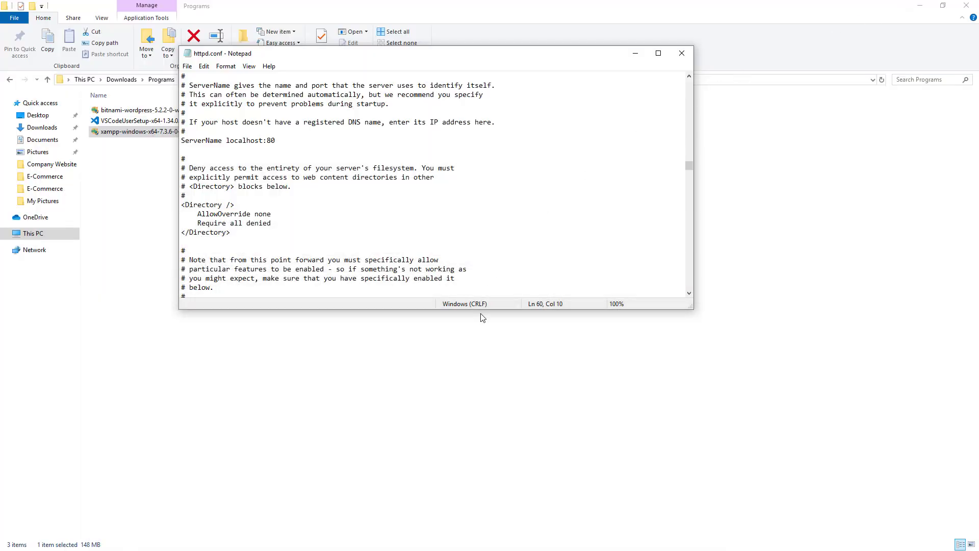